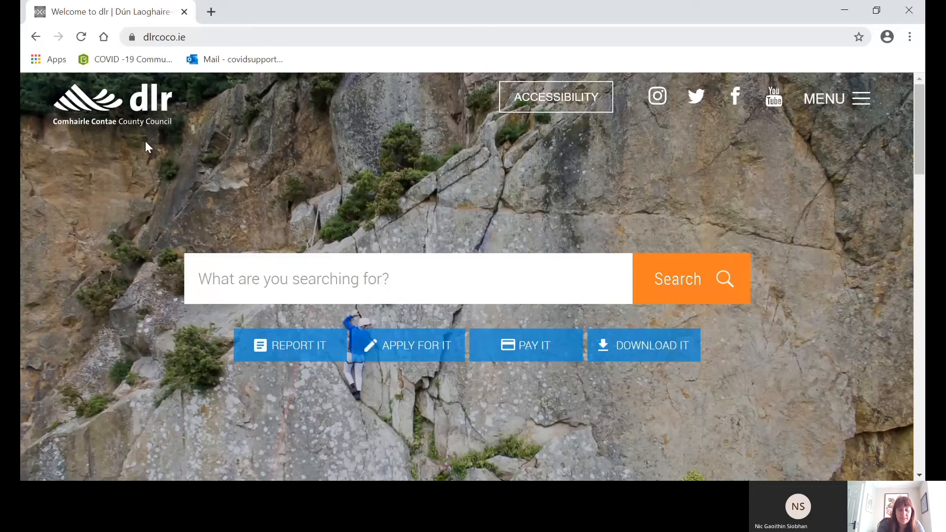
# Find the dlr Grants Scheme 2021 under the council's application services and go to its online application site.
pyautogui.click(416, 354)
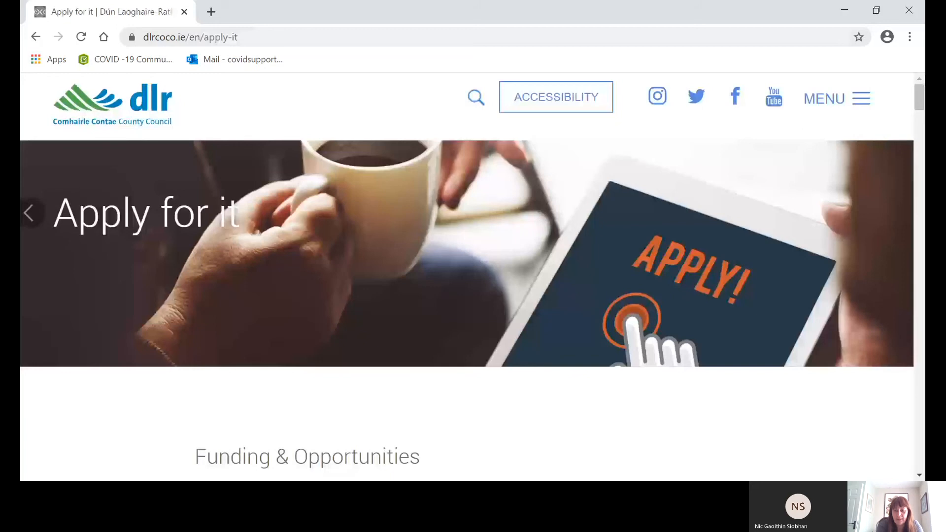
pyautogui.moveTo(917, 93); pyautogui.dragTo(924, 244)
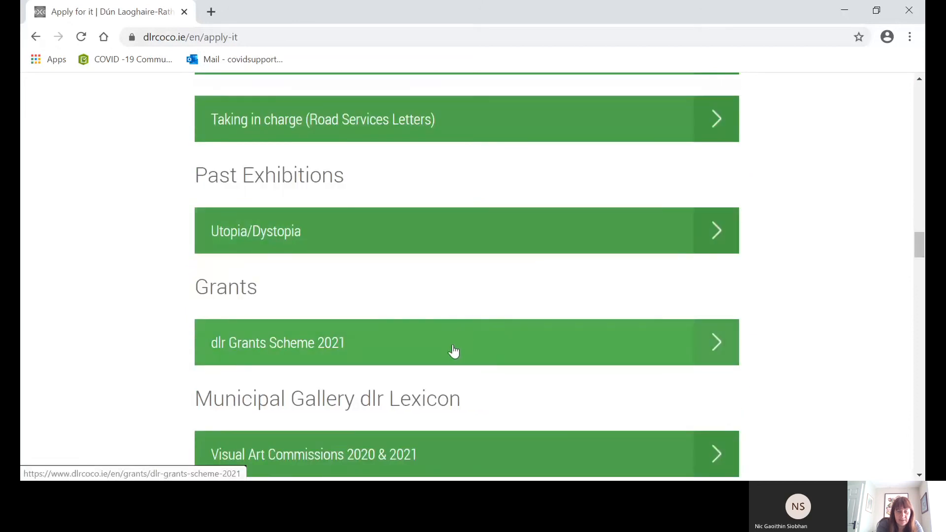
pyautogui.click(719, 337)
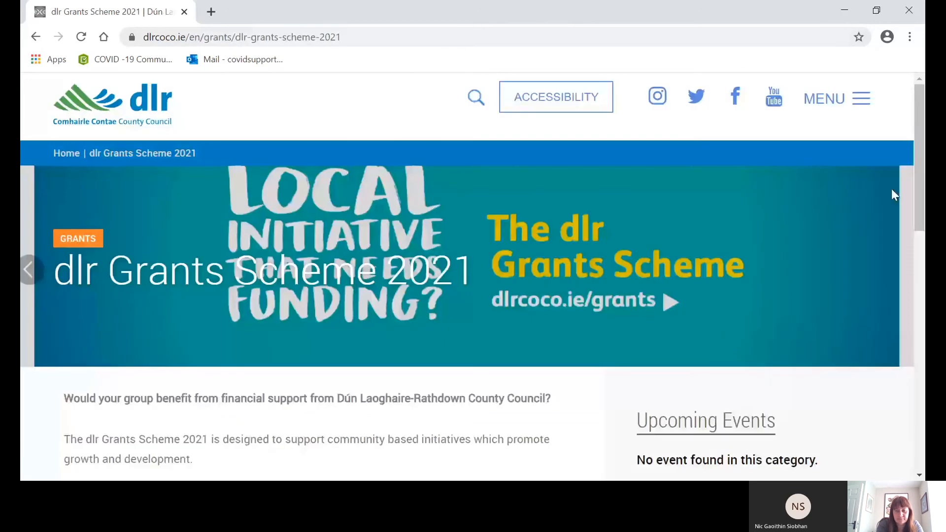
pyautogui.moveTo(922, 168); pyautogui.dragTo(921, 328)
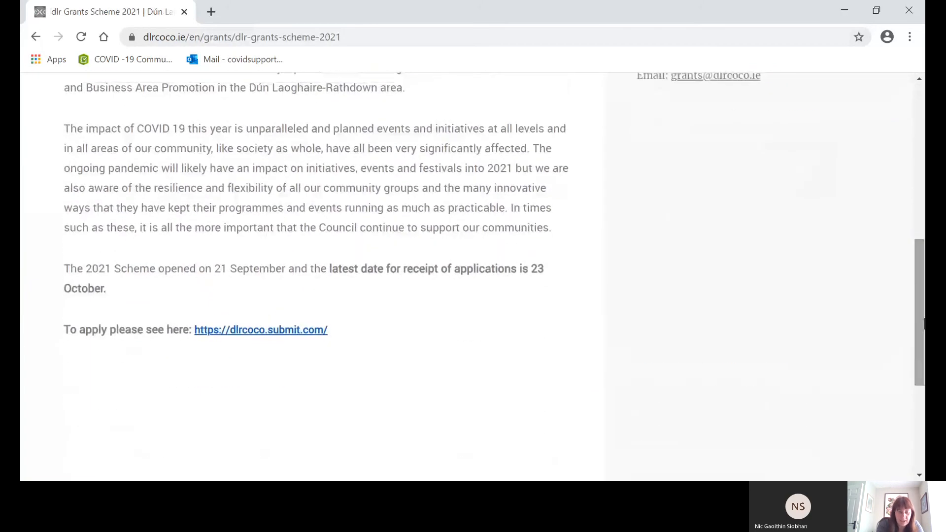
pyautogui.click(274, 330)
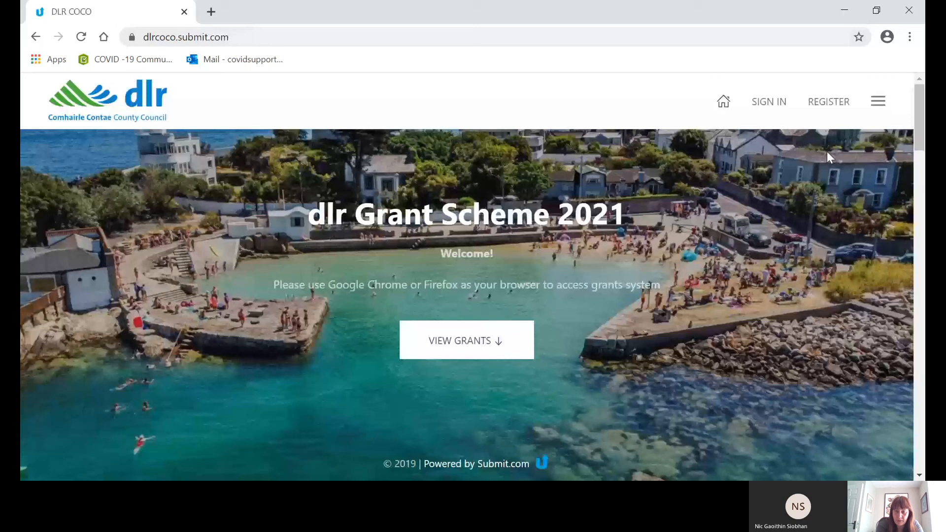
# Start registering a new account on the grants site and submit the e-mail address.
pyautogui.click(836, 103)
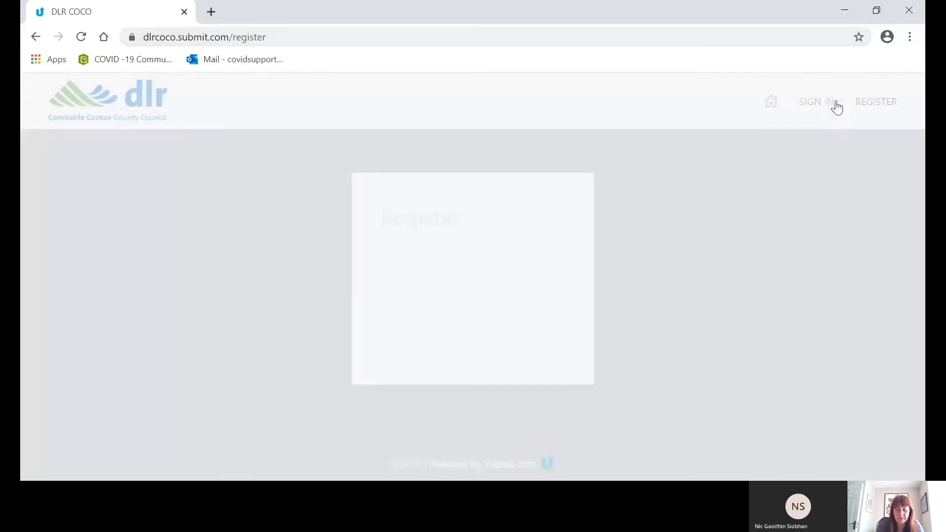
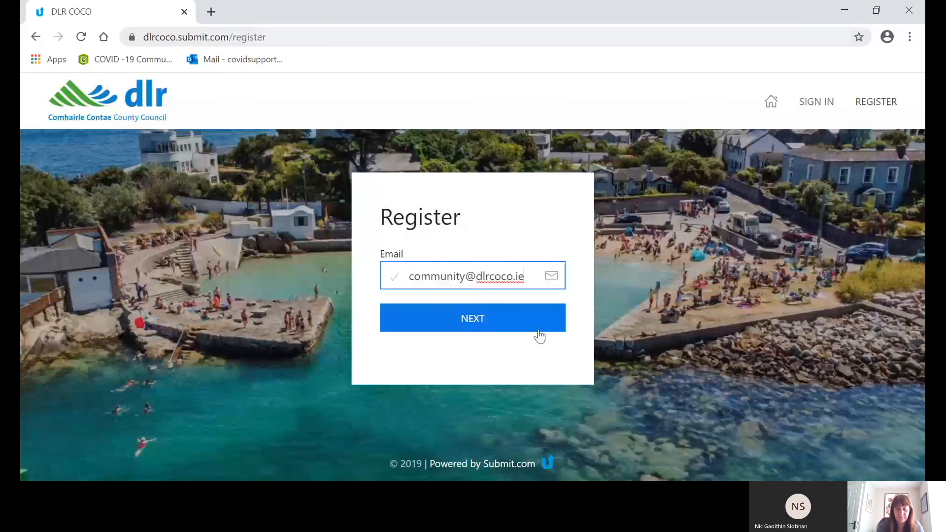
pyautogui.click(478, 327)
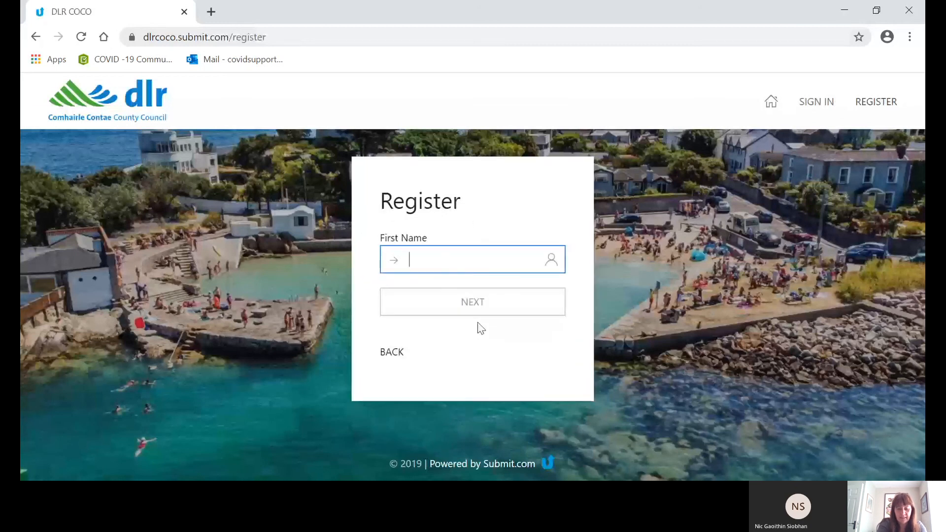
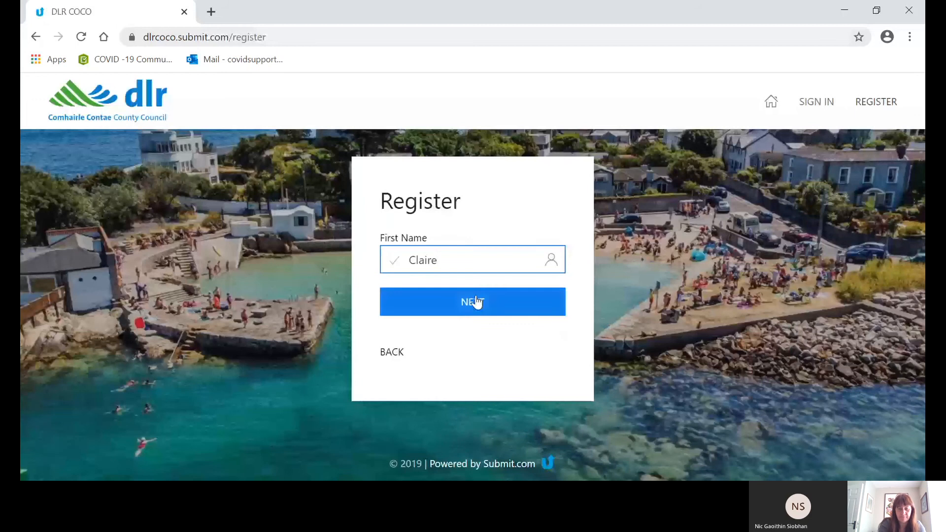
# Enter the applicant's first name and last name in the registration form.
pyautogui.click(478, 302)
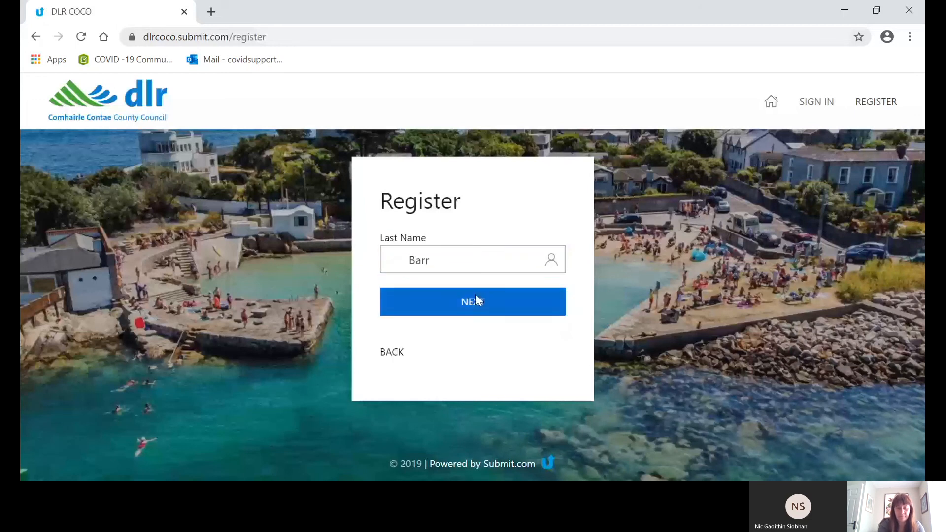
pyautogui.click(475, 299)
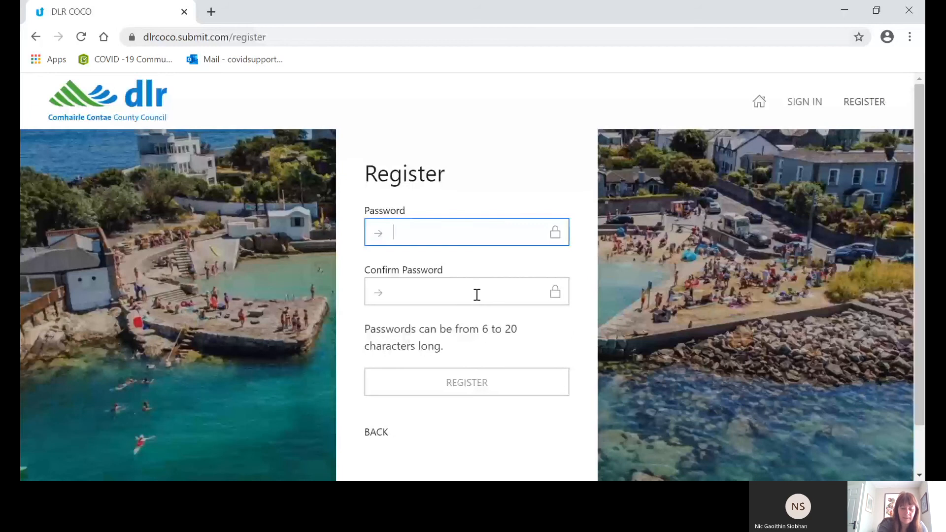
# Enter and confirm the account password, and complete the registration.
pyautogui.write('********')
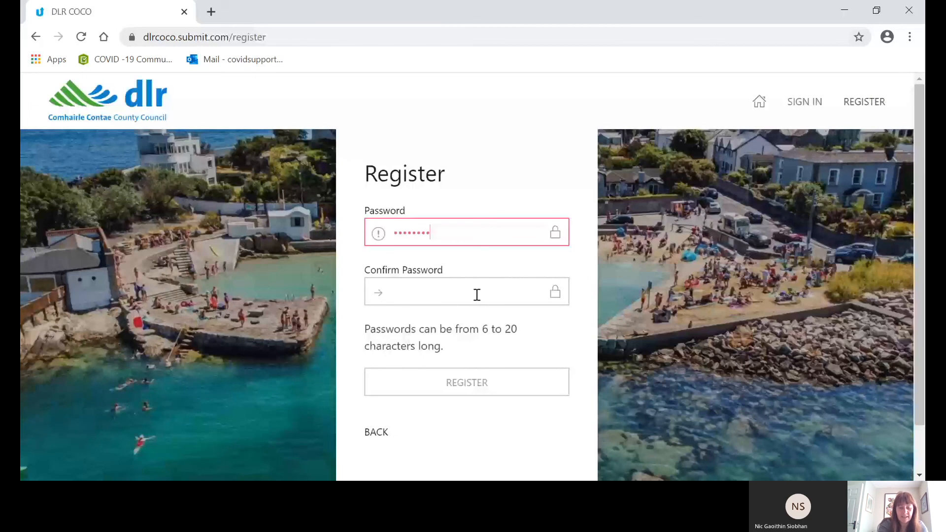
pyautogui.write('*')
pyautogui.click(474, 290)
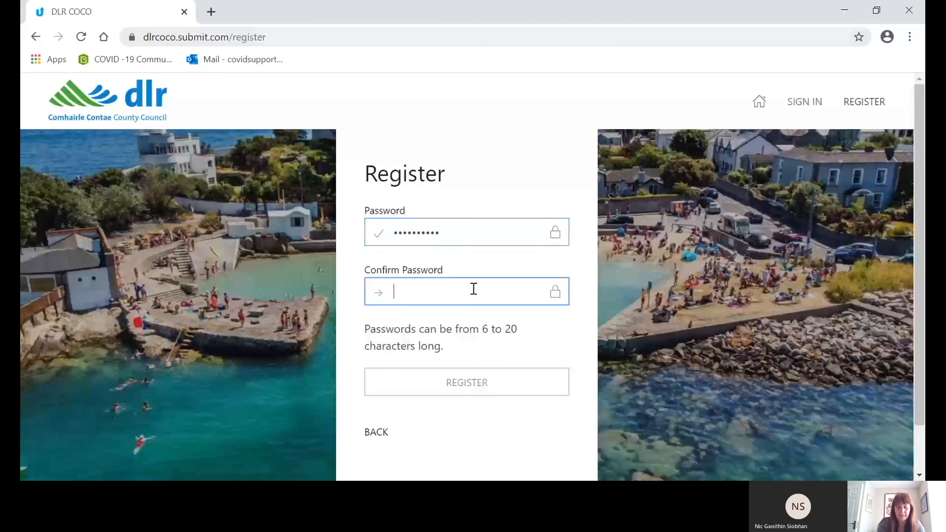
pyautogui.write('********')
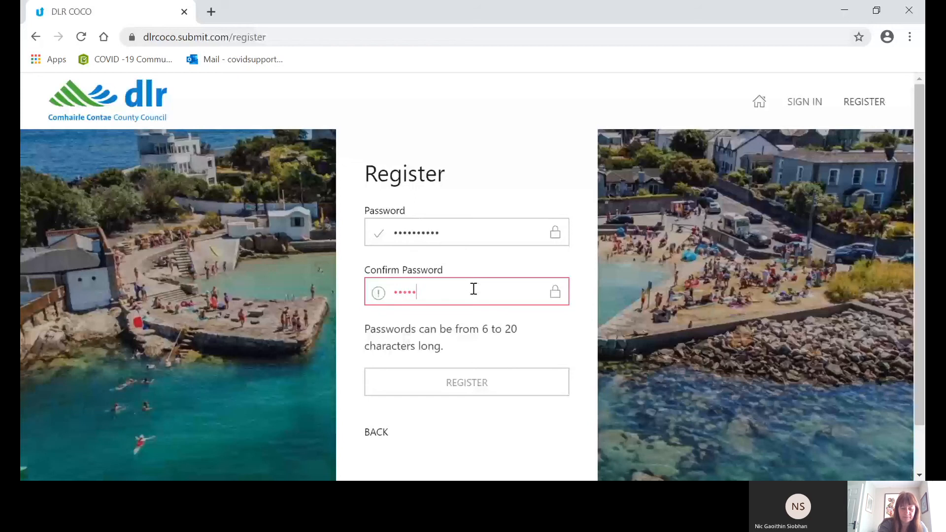
pyautogui.write('**')
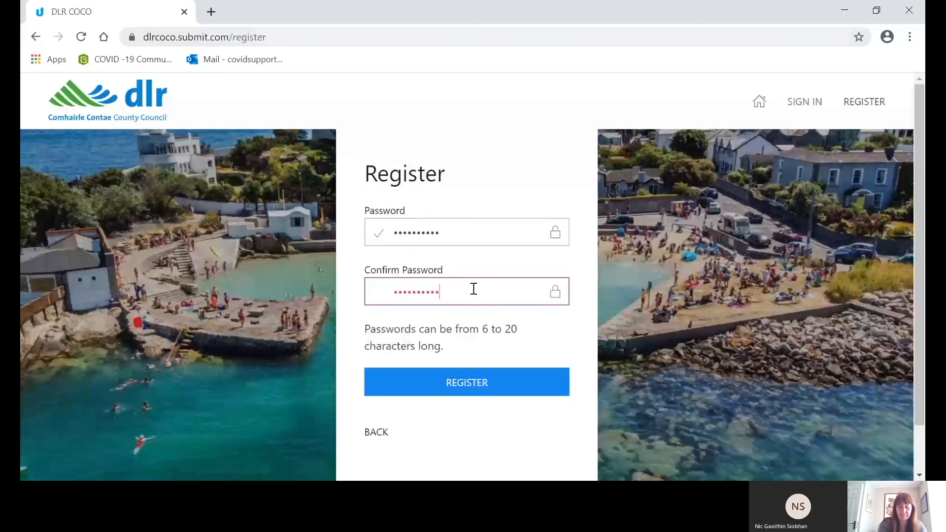
pyautogui.click(475, 394)
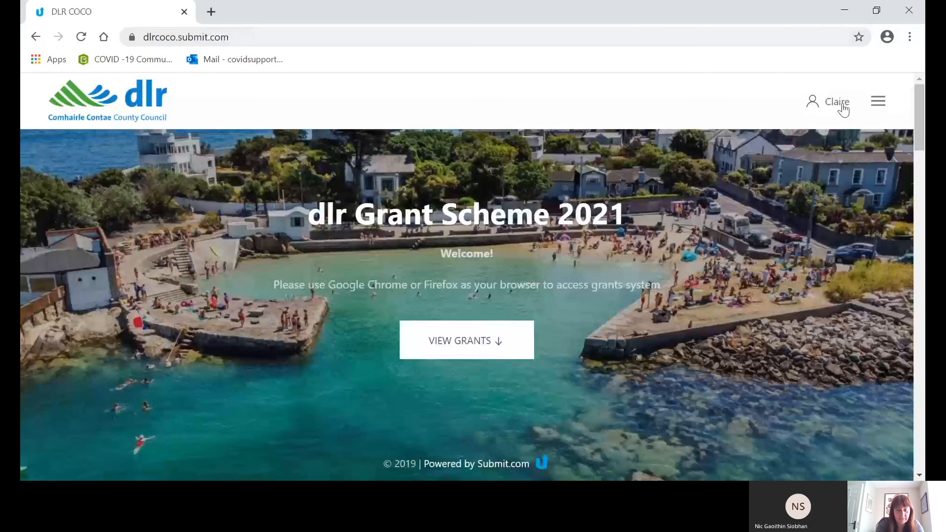
# Open Community Grants Round 1 - dlr Grants Scheme 2021: Phase 1 from the grants list and start an application.
pyautogui.click(476, 341)
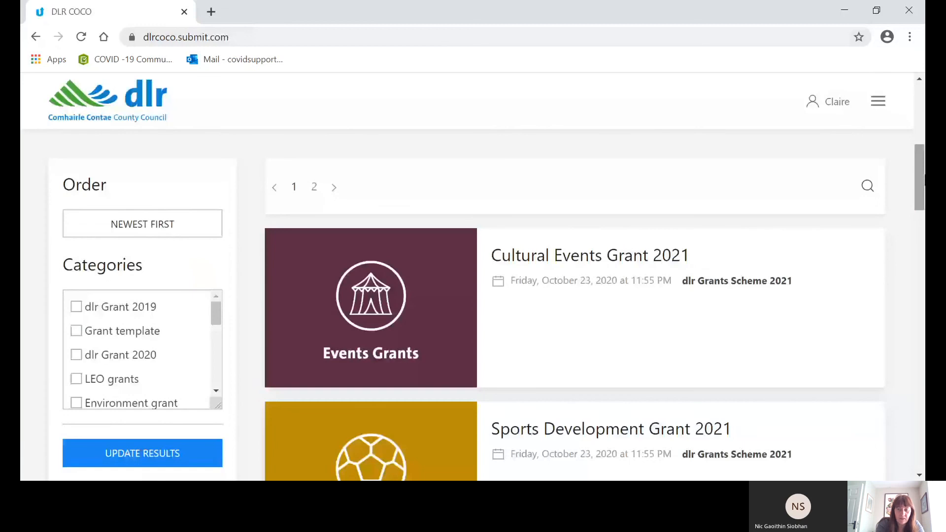
pyautogui.moveTo(919, 182); pyautogui.dragTo(921, 307)
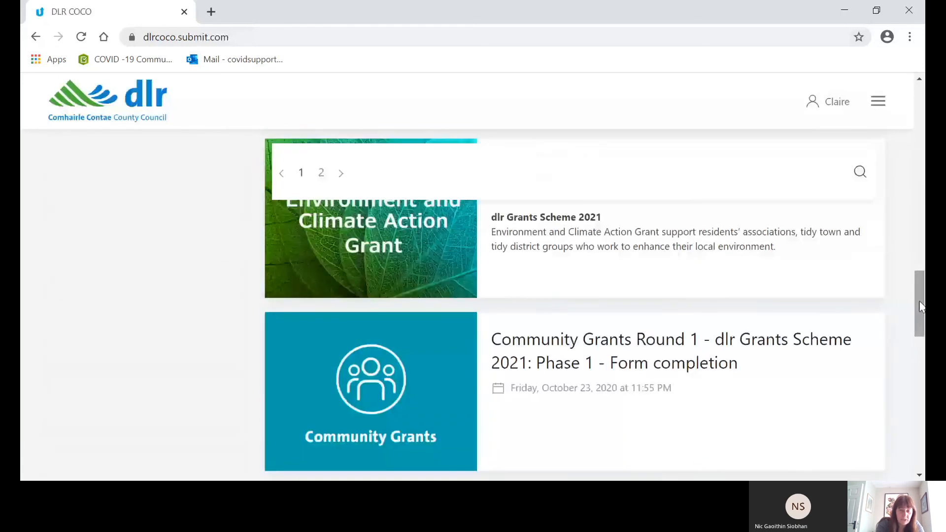
pyautogui.click(652, 340)
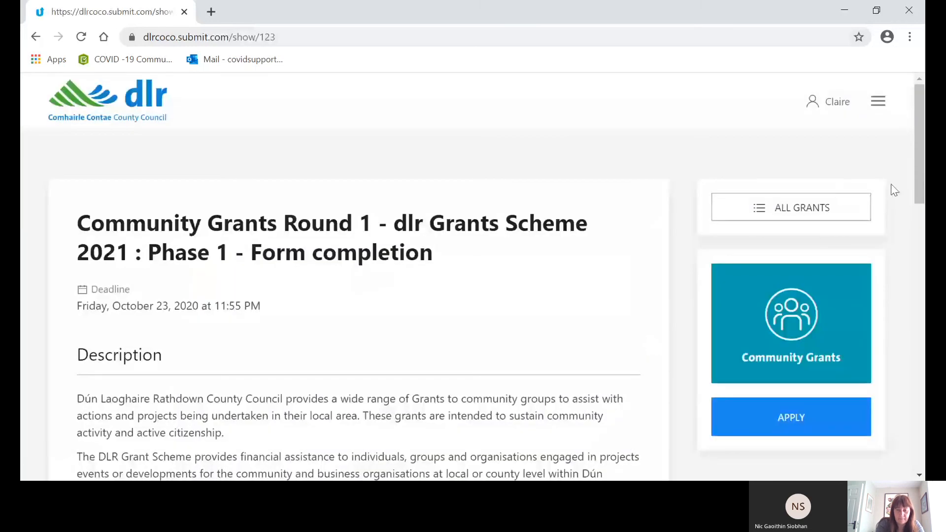
pyautogui.moveTo(923, 180); pyautogui.dragTo(924, 409)
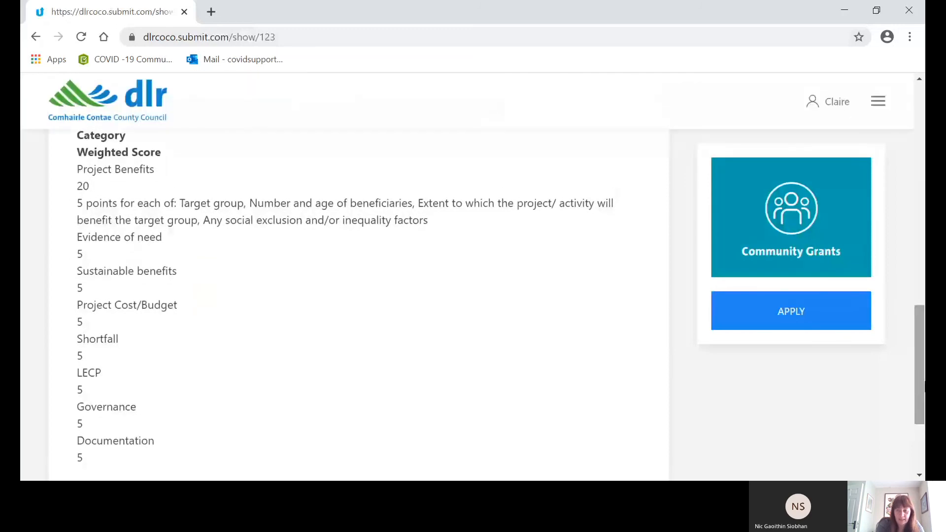
pyautogui.click(813, 320)
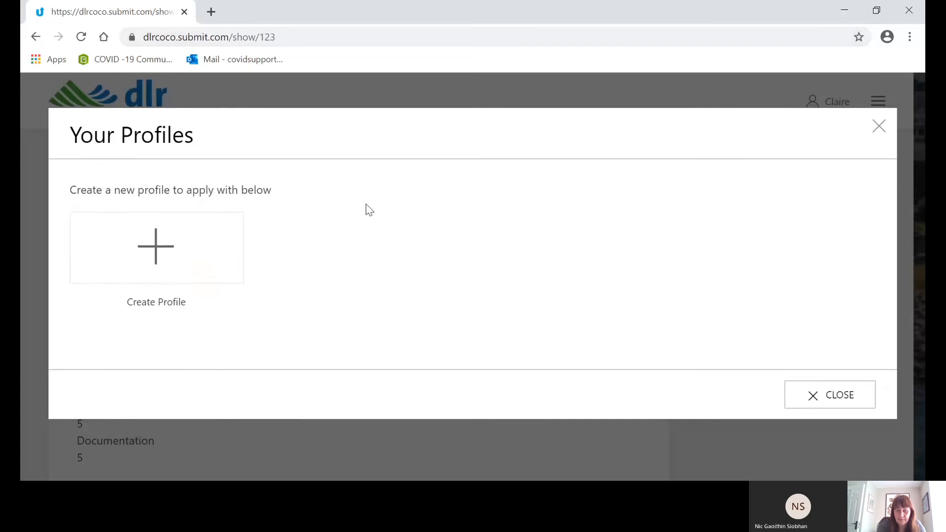
# Create a new applicant profile named with the applicant's full name and save it.
pyautogui.click(165, 249)
pyautogui.click(157, 261)
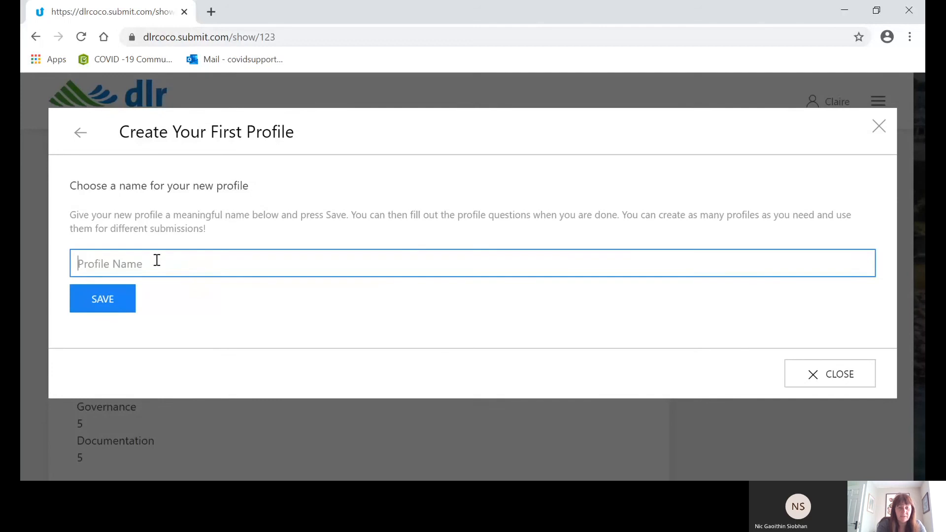
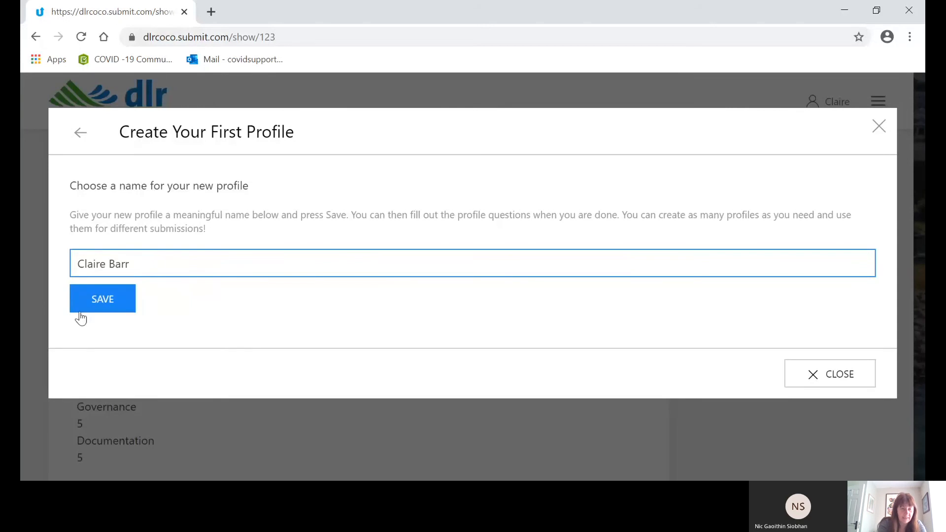
pyautogui.click(111, 309)
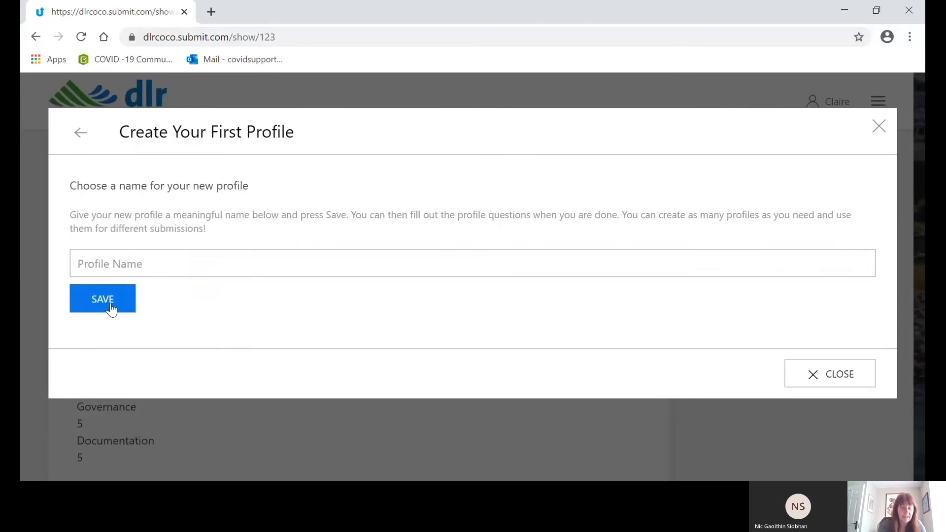
# Set the profile's organisation name to Dun Laoghaire Rathdown County Council.
pyautogui.click(120, 294)
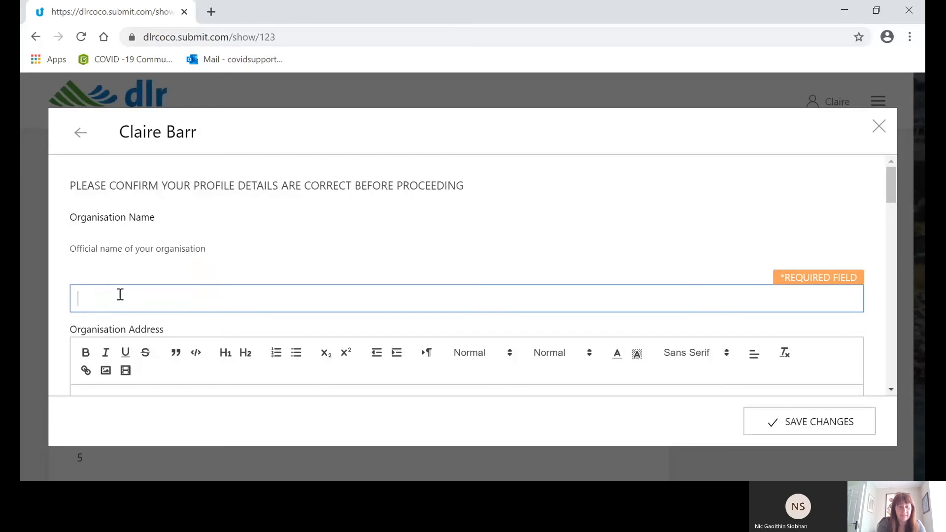
pyautogui.write('DS')
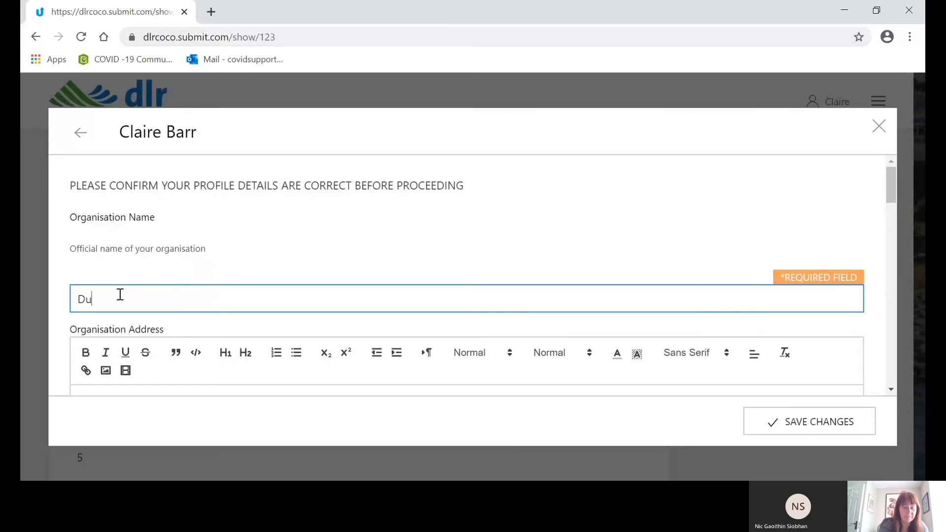
pyautogui.write('n Laoghaire Rathd')
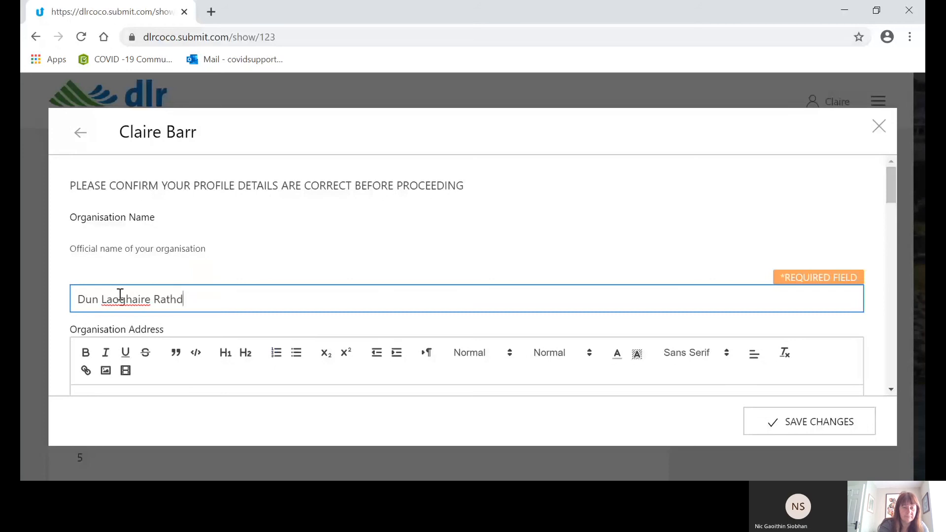
pyautogui.write('own County ')
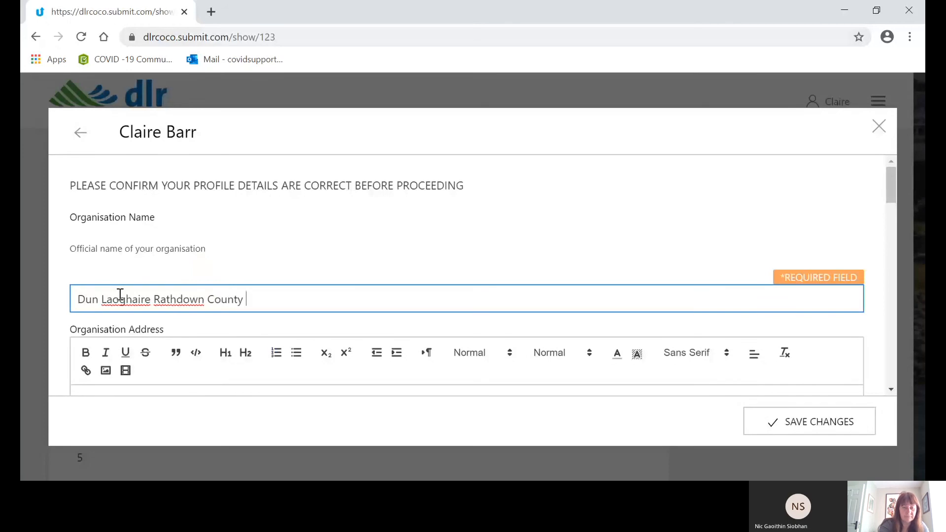
pyautogui.write('Council')
# Fill in the organisation address with the organisation's street and town.
pyautogui.click(892, 390)
pyautogui.scroll(-2, 894, 390)
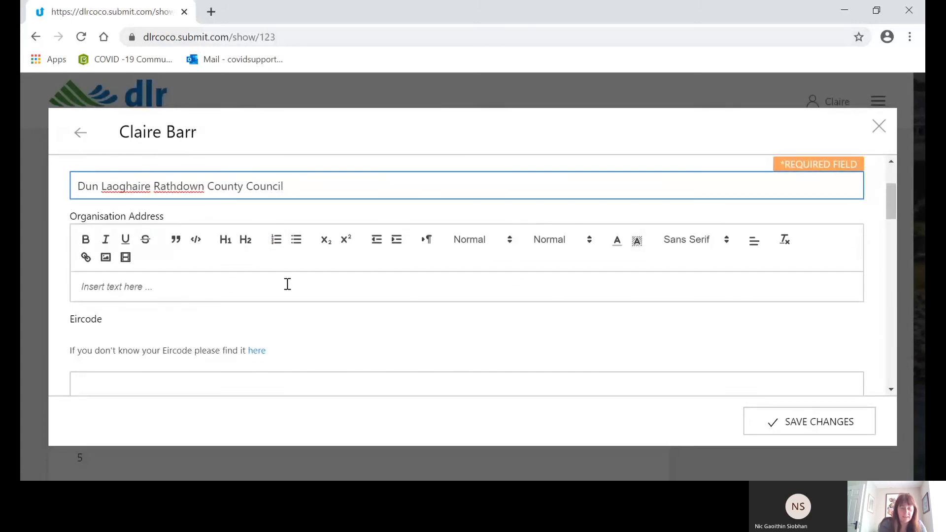
pyautogui.click(285, 284)
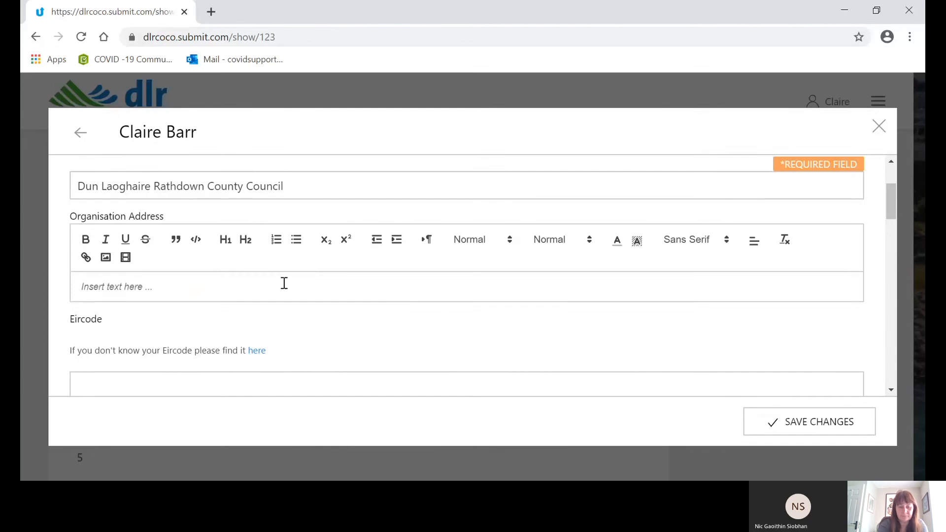
pyautogui.write('Crofto')
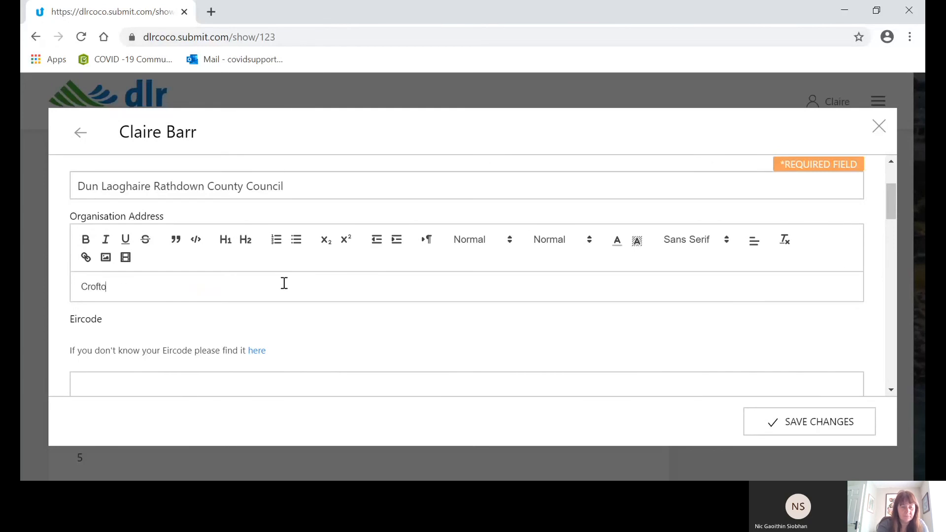
pyautogui.write('n Road D')
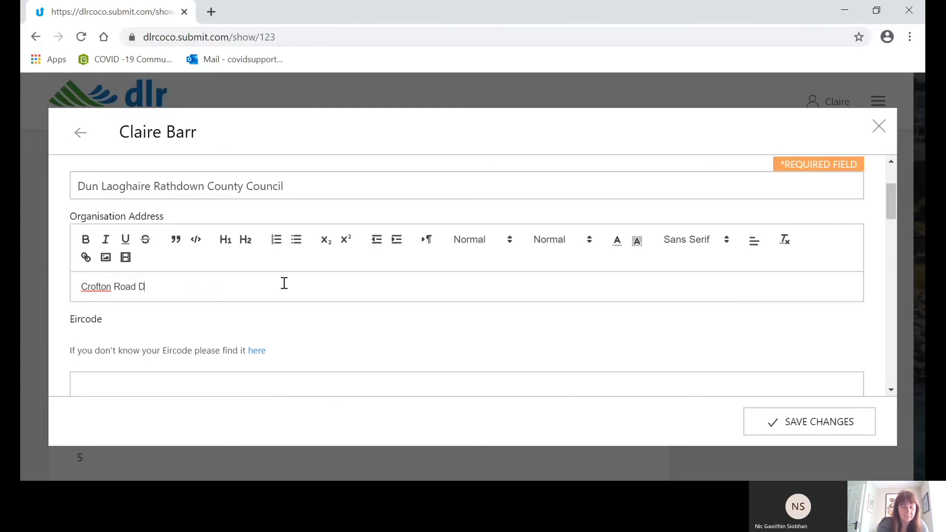
pyautogui.write('un Laoghaire')
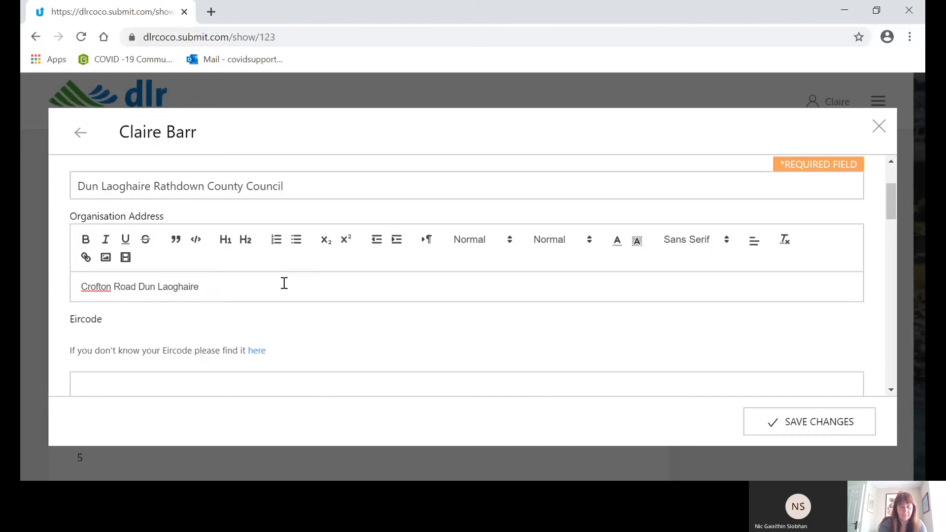
# Enter the organisation's postal code in the Eircode field.
pyautogui.click(237, 384)
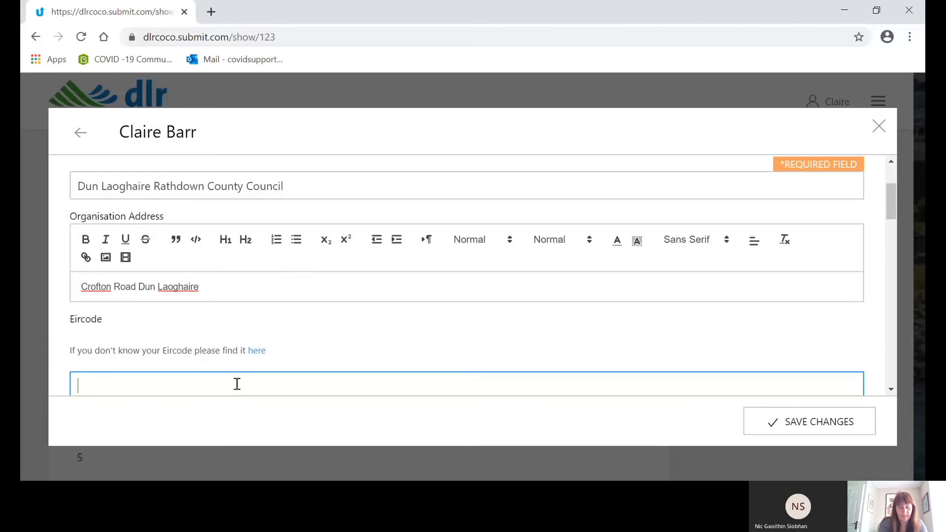
pyautogui.write('A')
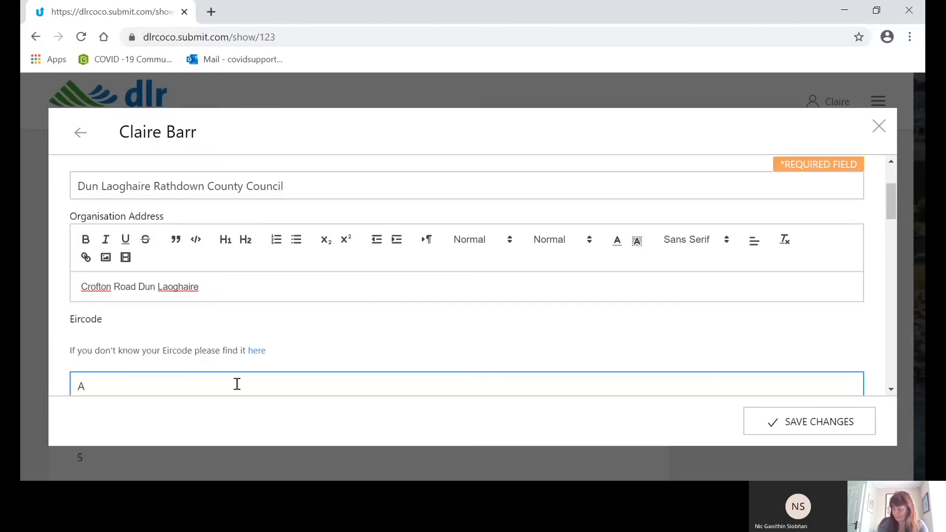
pyautogui.write('9')
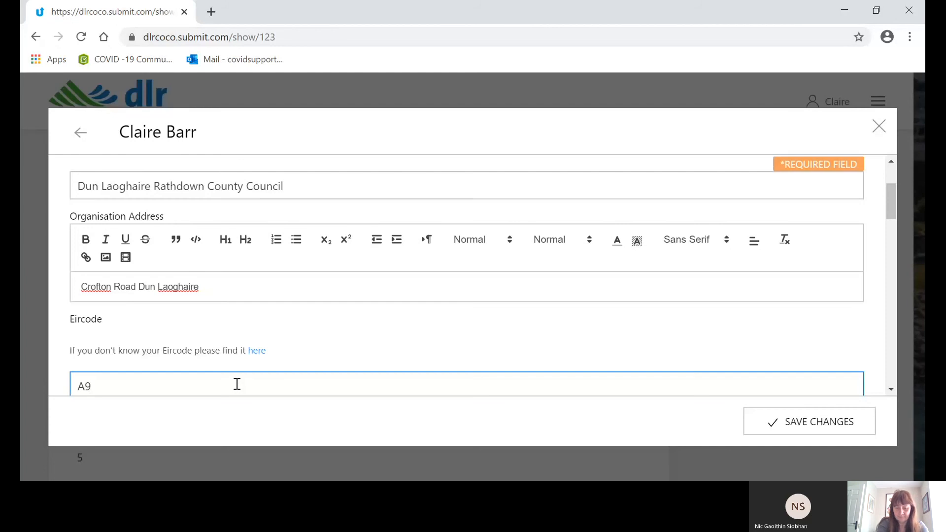
pyautogui.write('6K')
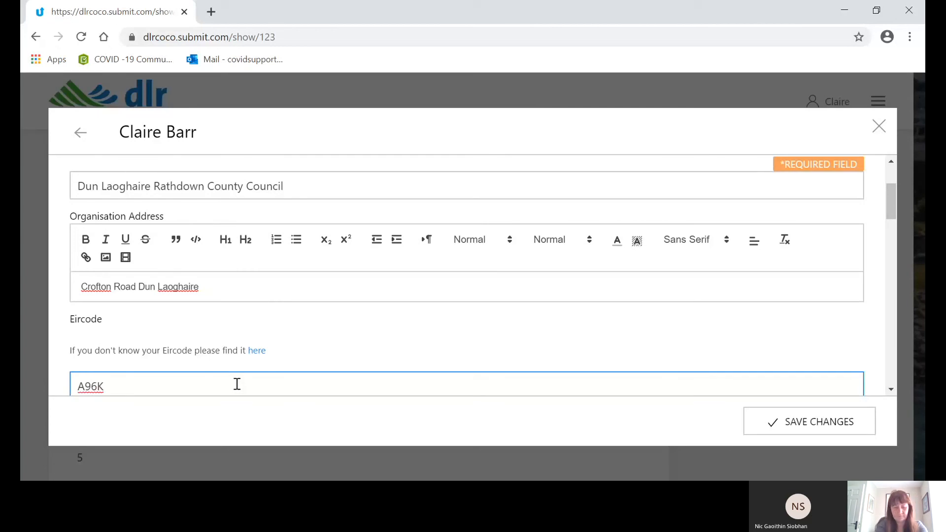
pyautogui.write('6C9')
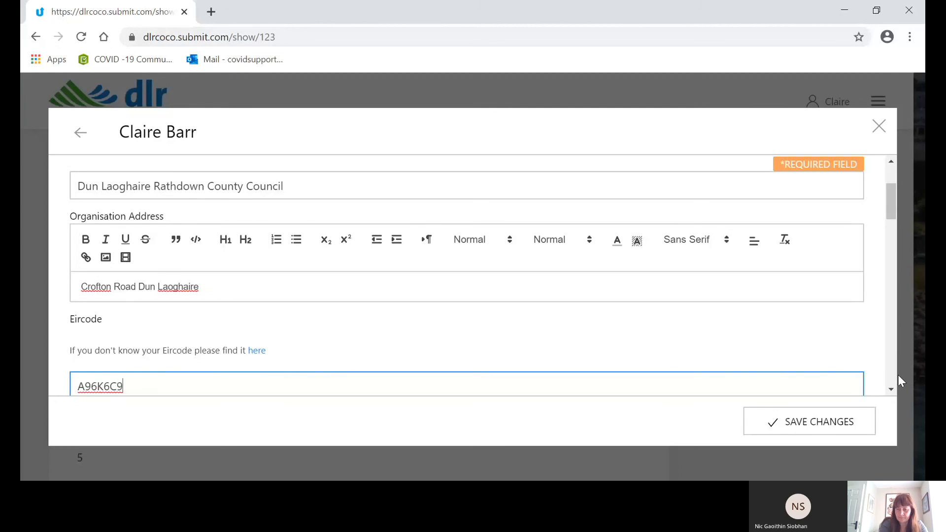
# Set the electoral ward to Dun Laoghaire and choose Organisation as the type of applicant.
pyautogui.click(891, 389)
pyautogui.scroll(-2, 890, 389)
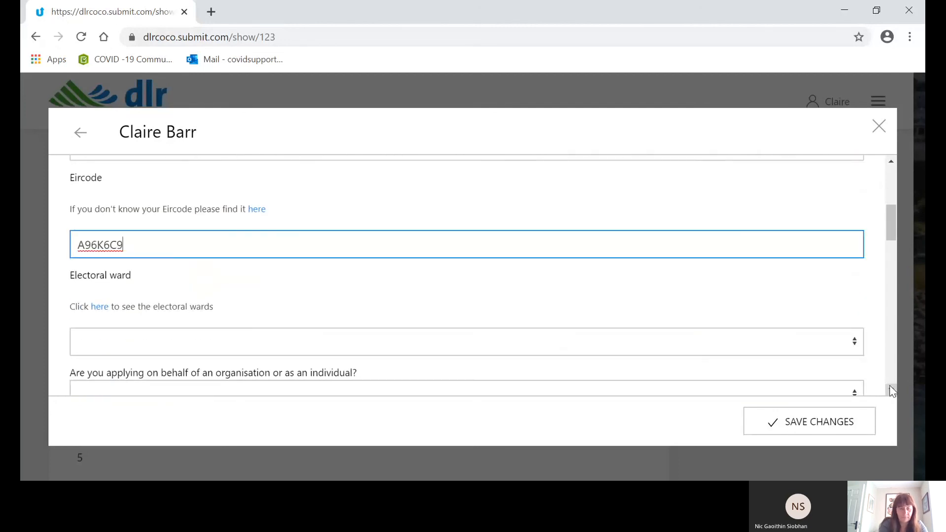
pyautogui.click(827, 320)
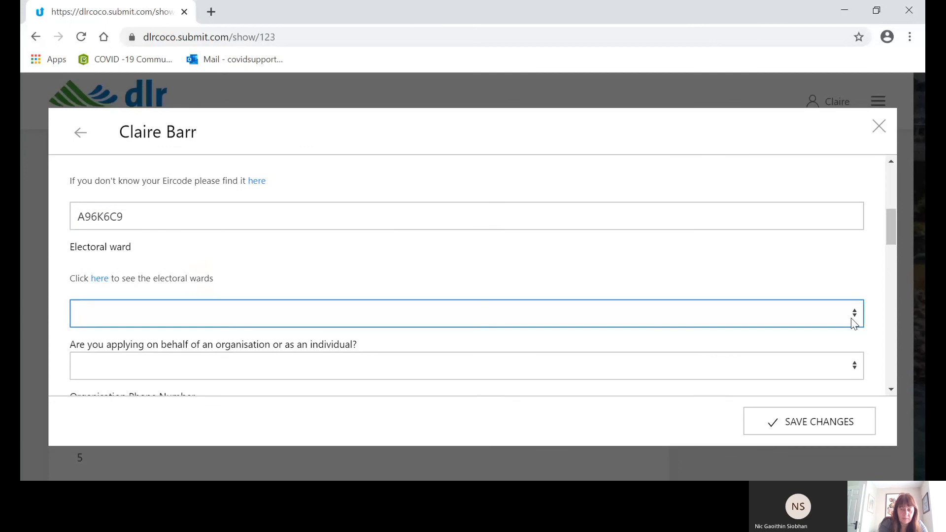
pyautogui.click(785, 353)
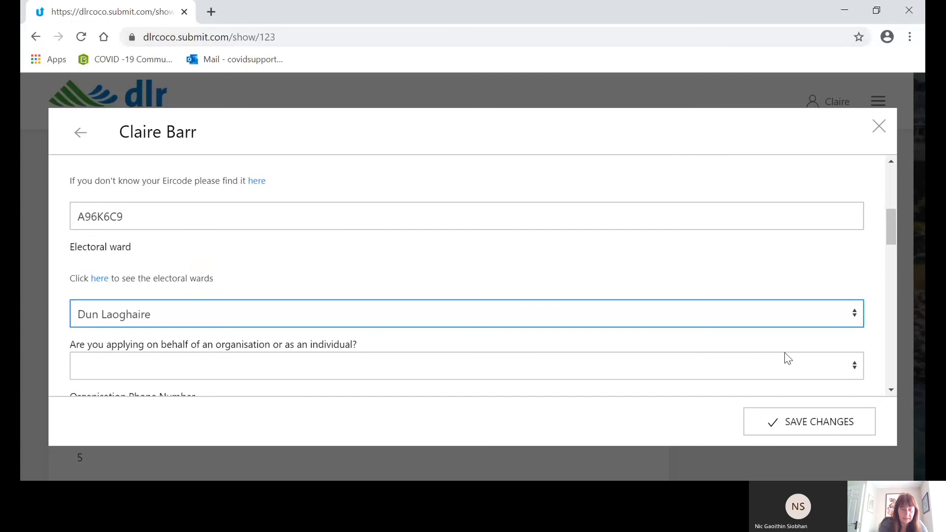
pyautogui.click(732, 365)
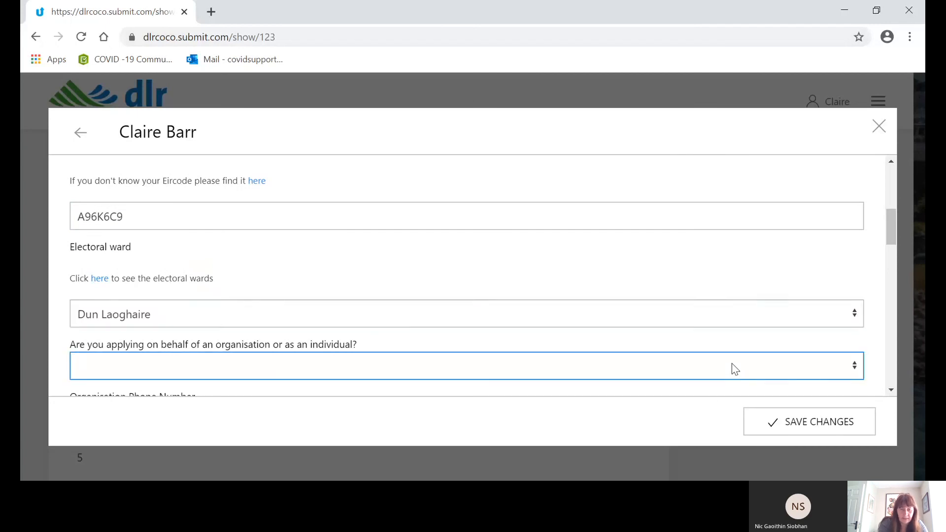
pyautogui.click(699, 402)
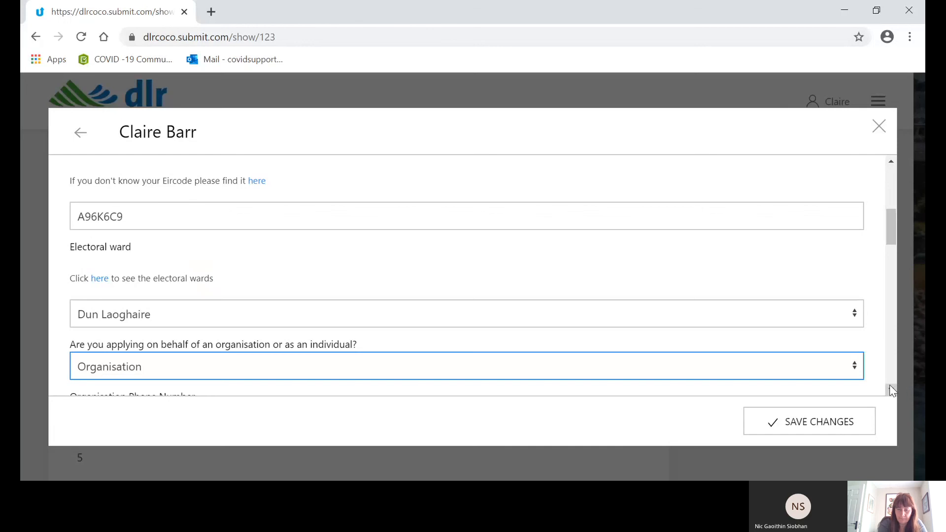
# Enter the organisation's phone number and answer No to whether it is a personal number.
pyautogui.scroll(-2, 893, 390)
pyautogui.scroll(-1, 891, 390)
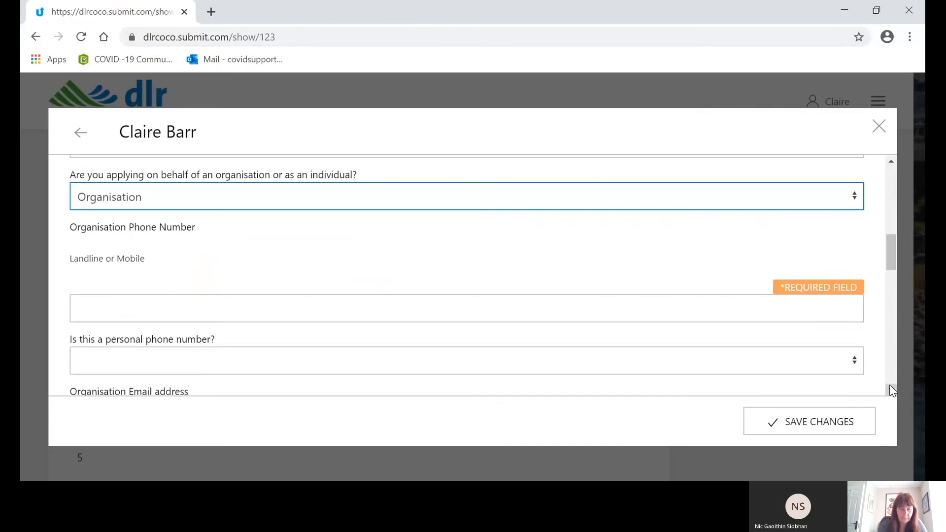
pyautogui.click(254, 302)
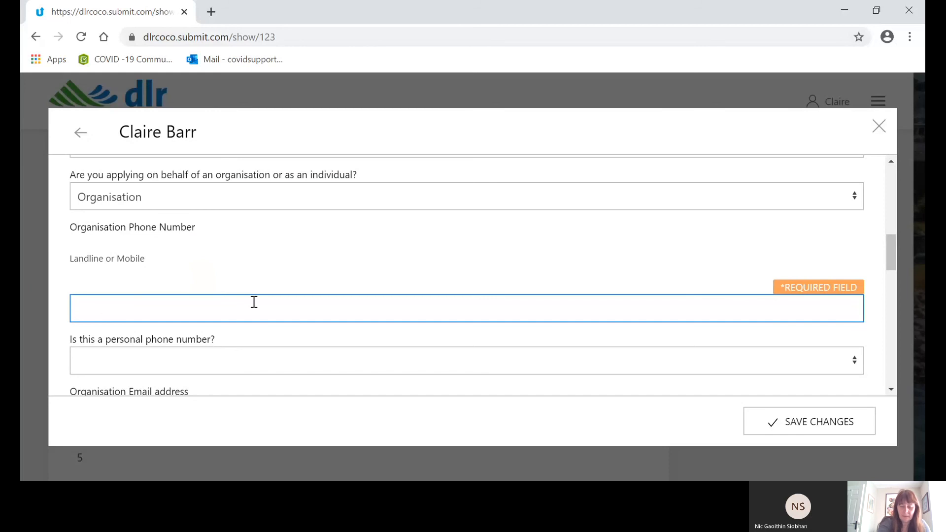
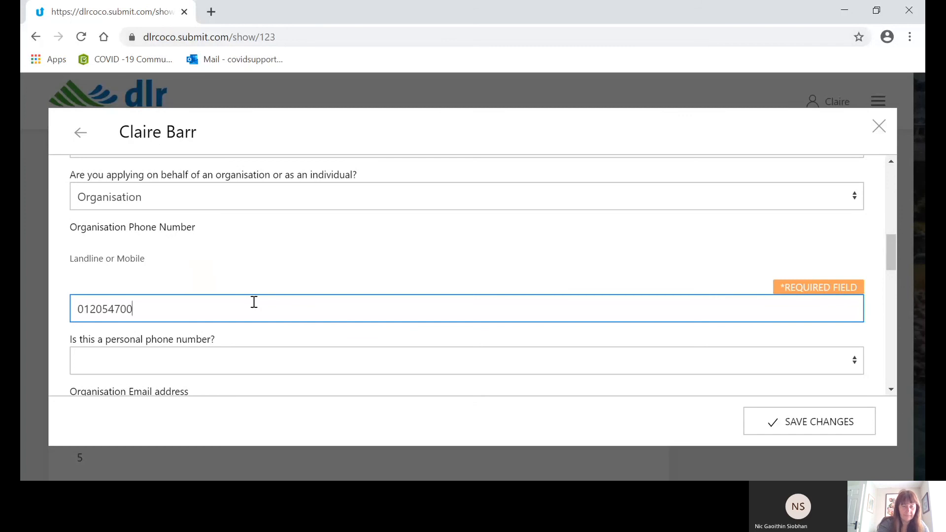
pyautogui.click(238, 365)
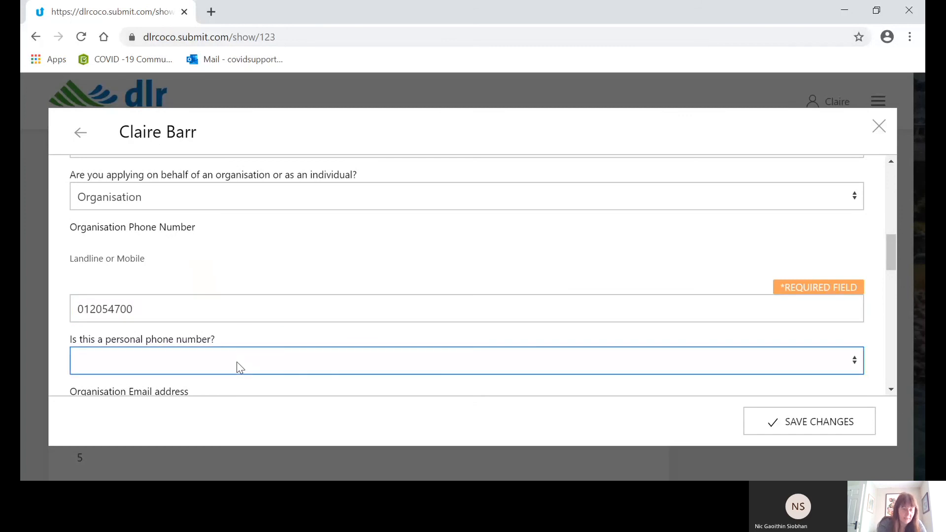
pyautogui.click(179, 410)
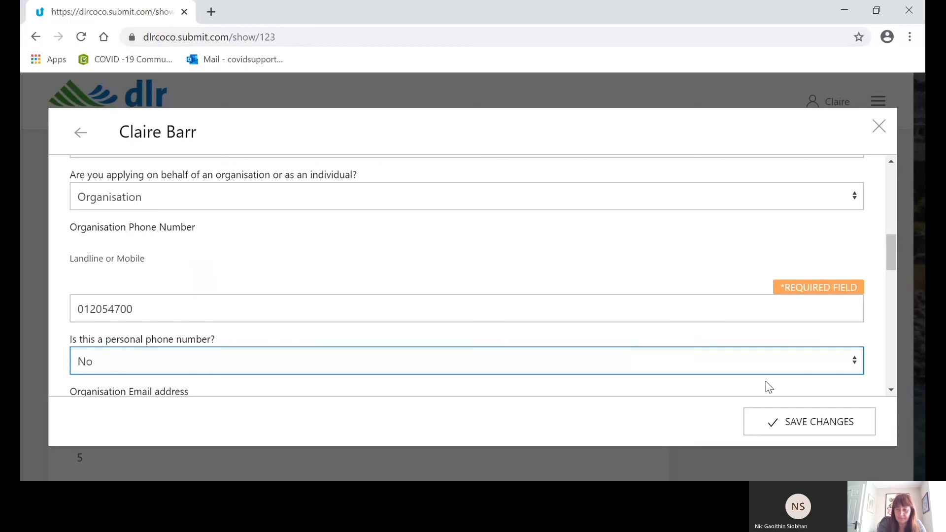
# Fill in the organisation's email address and answer No to whether it is a personal email address.
pyautogui.scroll(-3, 891, 392)
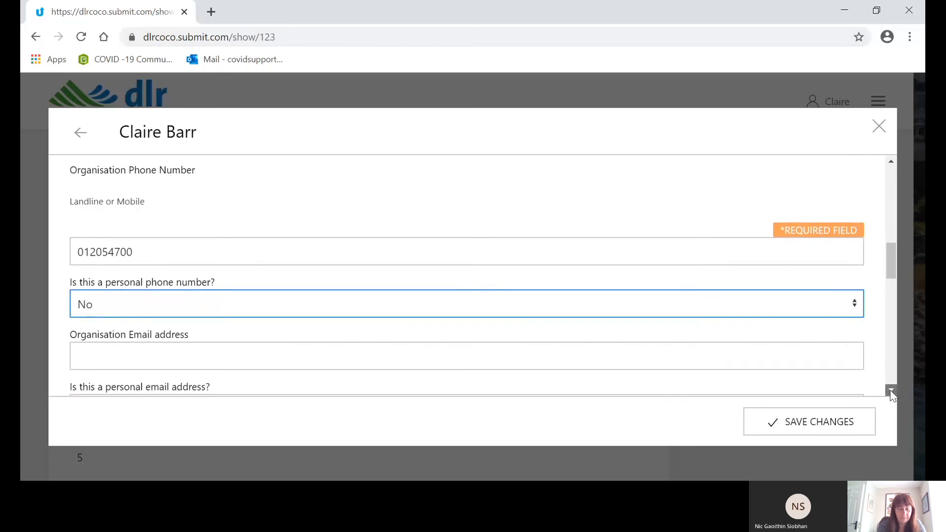
pyautogui.click(540, 270)
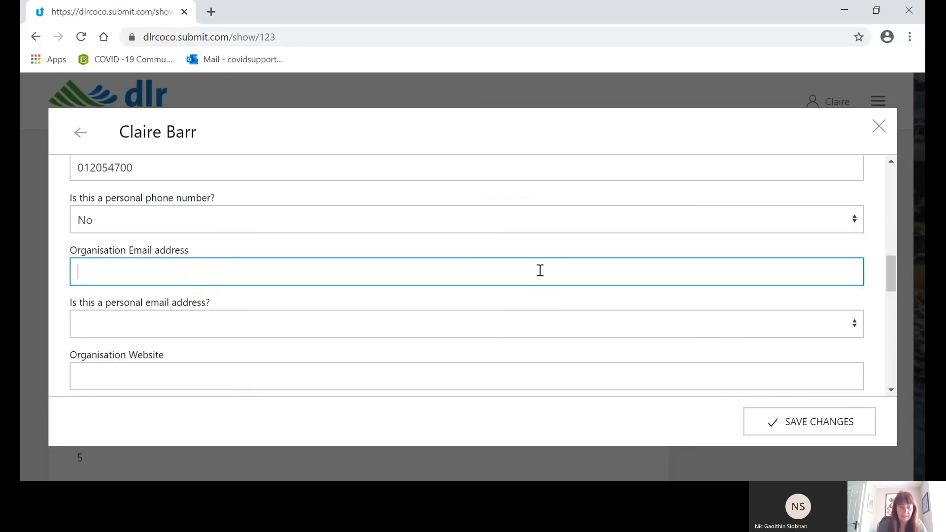
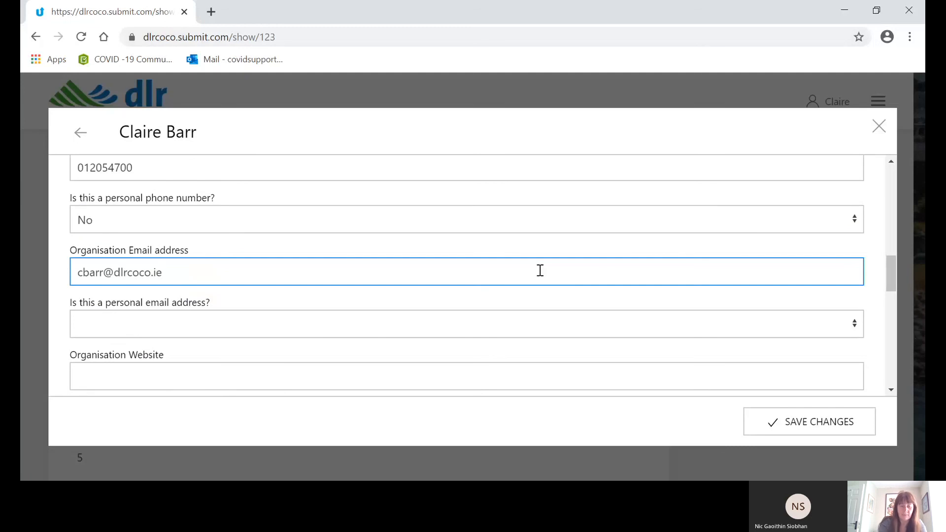
pyautogui.press('Tab')
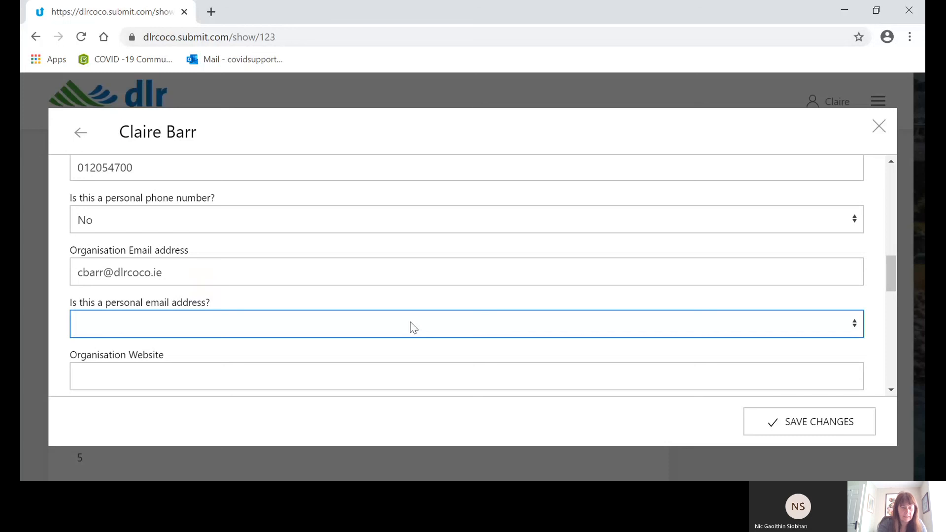
pyautogui.press('n')
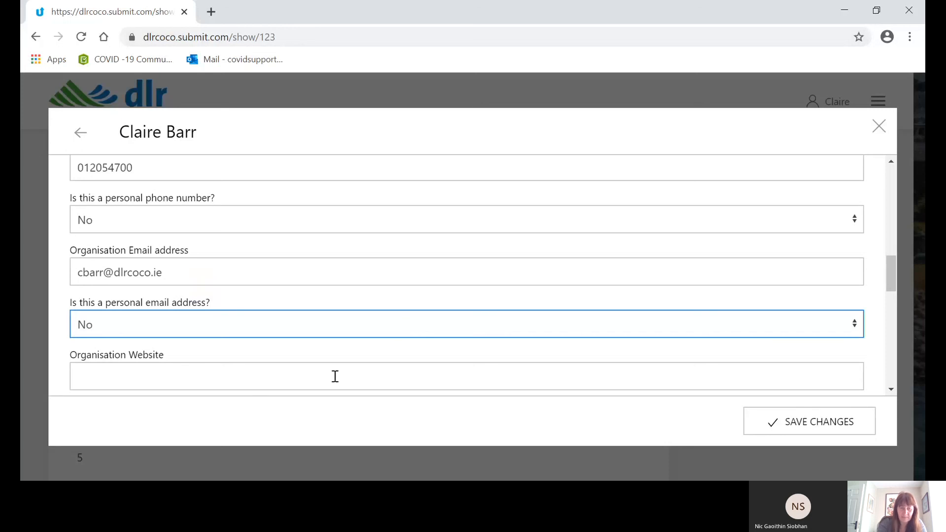
pyautogui.click(348, 381)
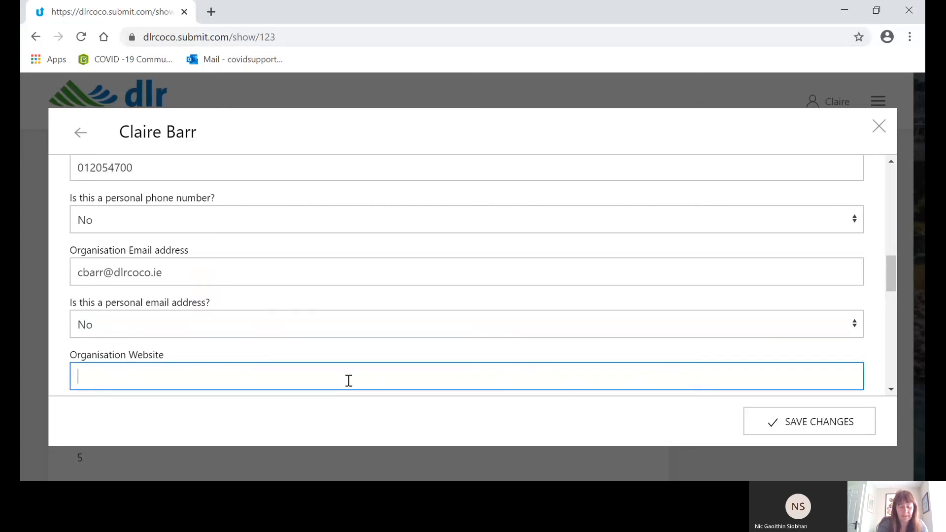
pyautogui.write('www.dlr')
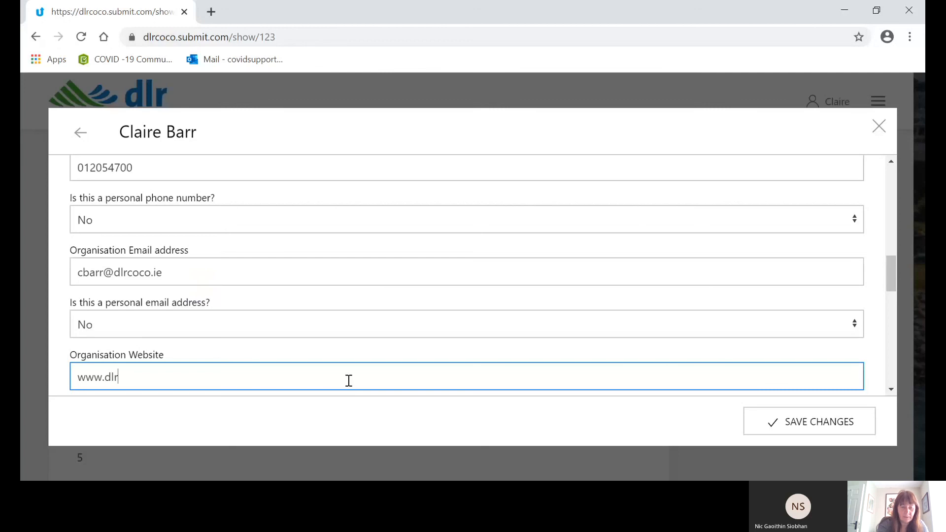
pyautogui.write('coco.ie')
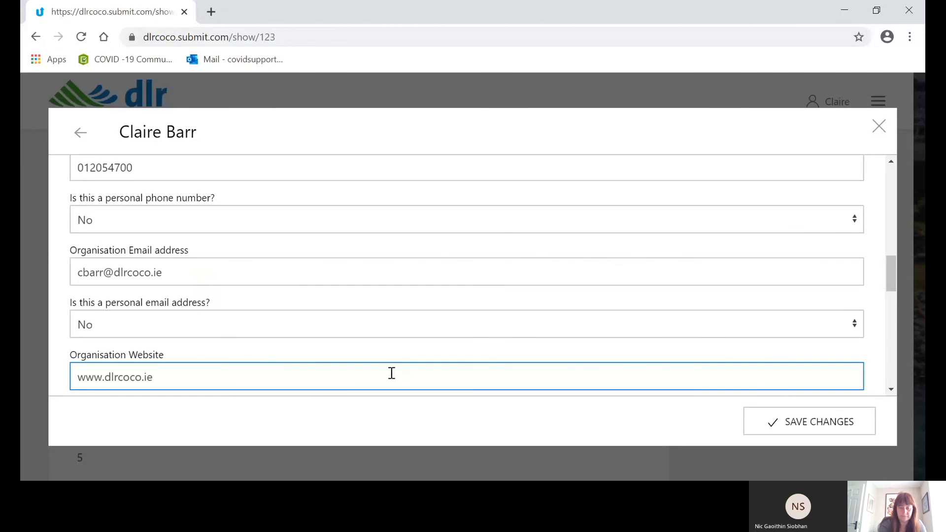
# List Facebook twitter as the organisation's social media channels.
pyautogui.click(895, 388)
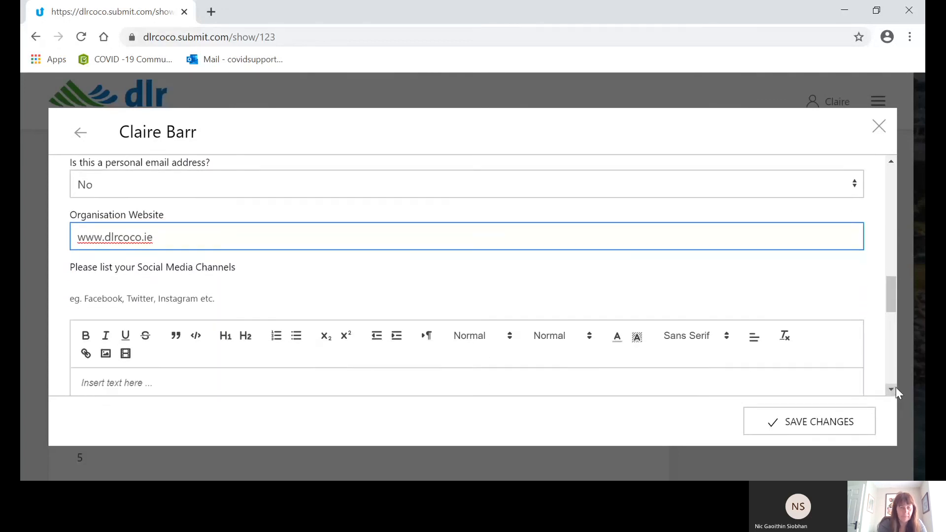
pyautogui.click(429, 294)
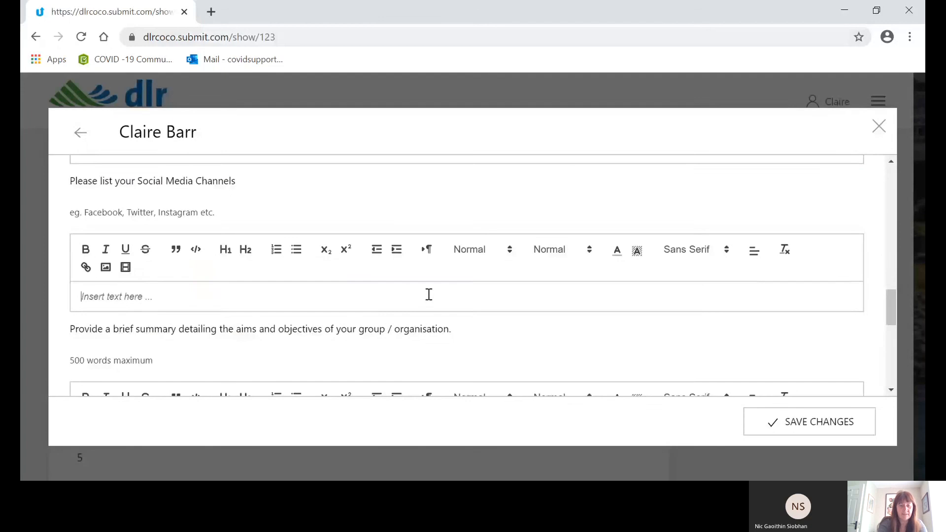
pyautogui.write('Face')
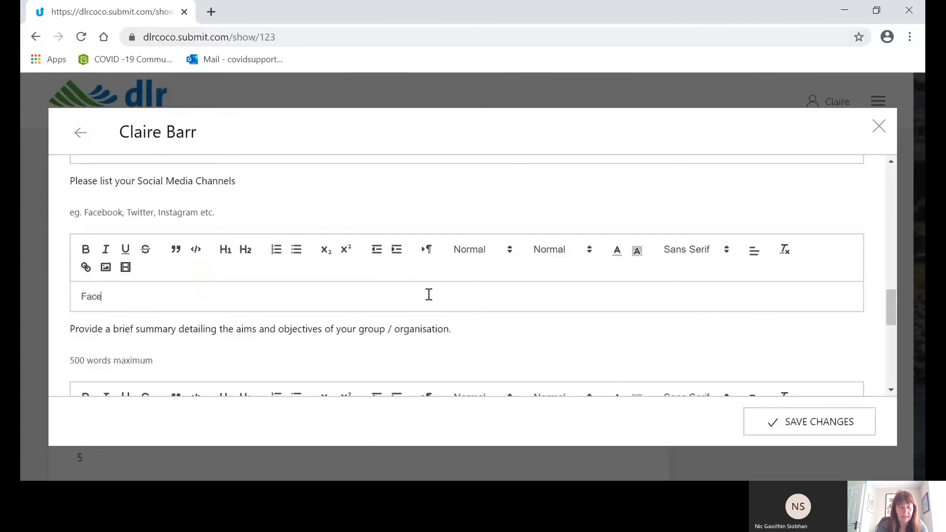
pyautogui.write('book twitter')
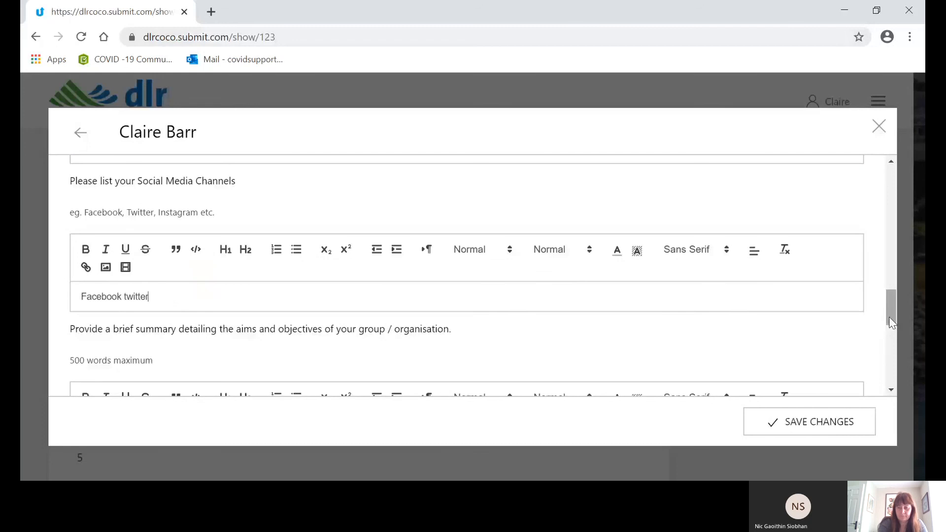
# Enter "Residents Association representing the needs of your community." as the summary of the organisation's aims and objectives.
pyautogui.moveTo(891, 321); pyautogui.dragTo(894, 338)
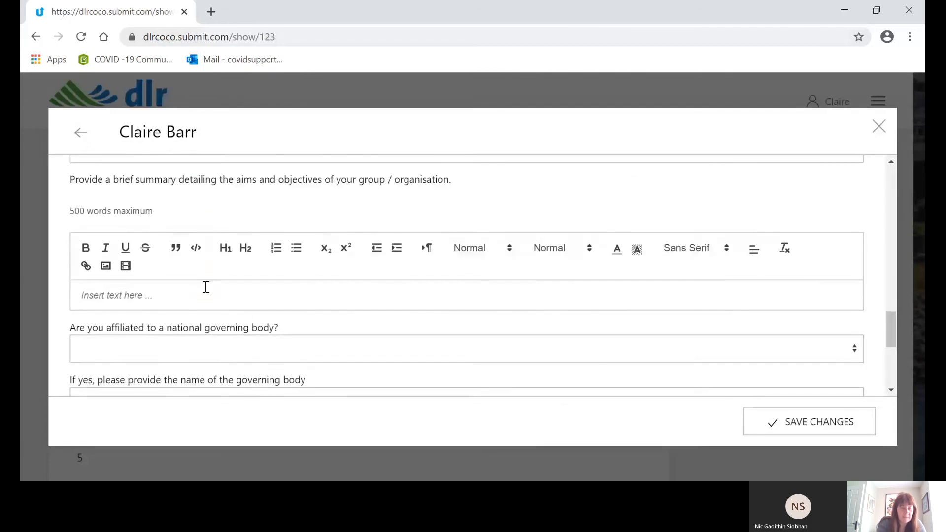
pyautogui.click(206, 296)
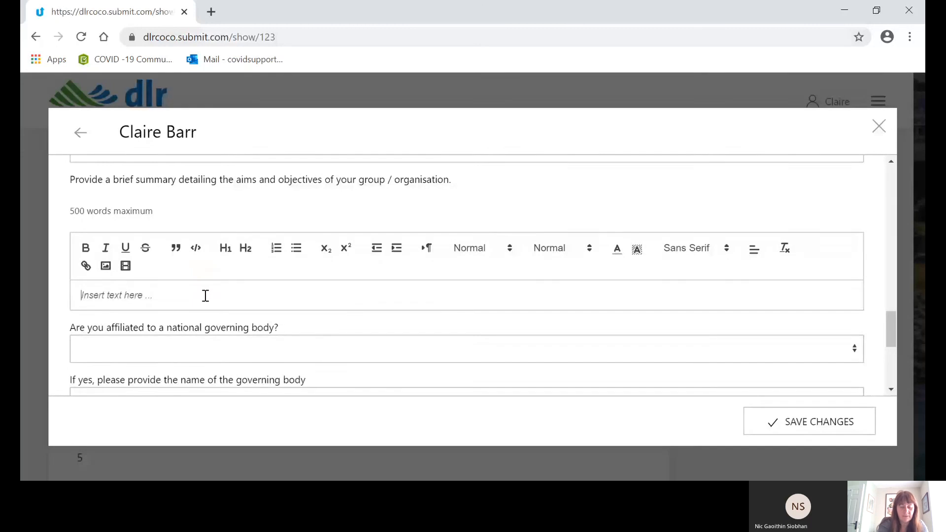
pyautogui.write('Resid')
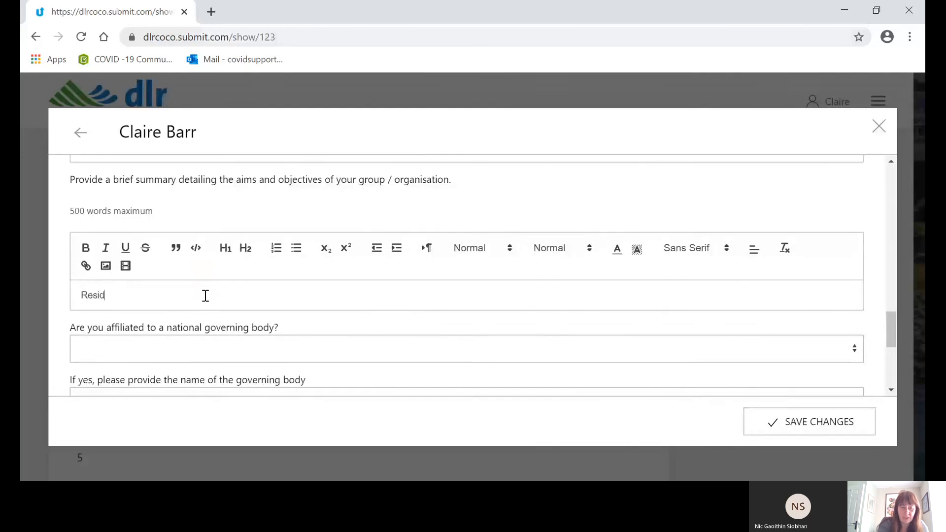
pyautogui.write('ents Ass')
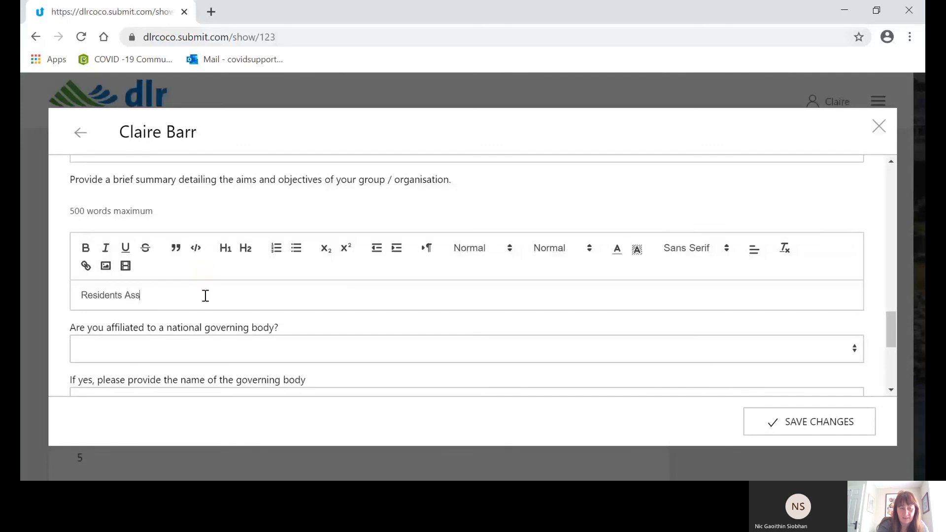
pyautogui.write('ociation re')
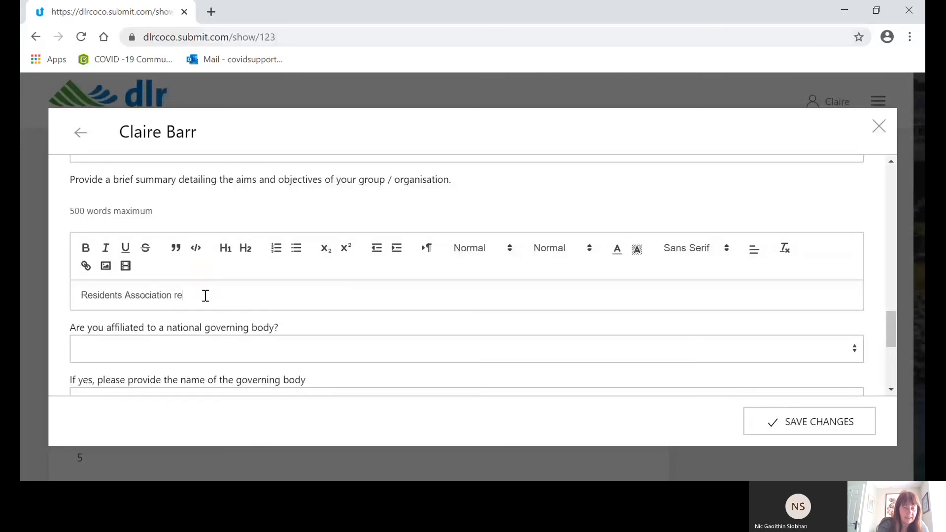
pyautogui.write('presenting th')
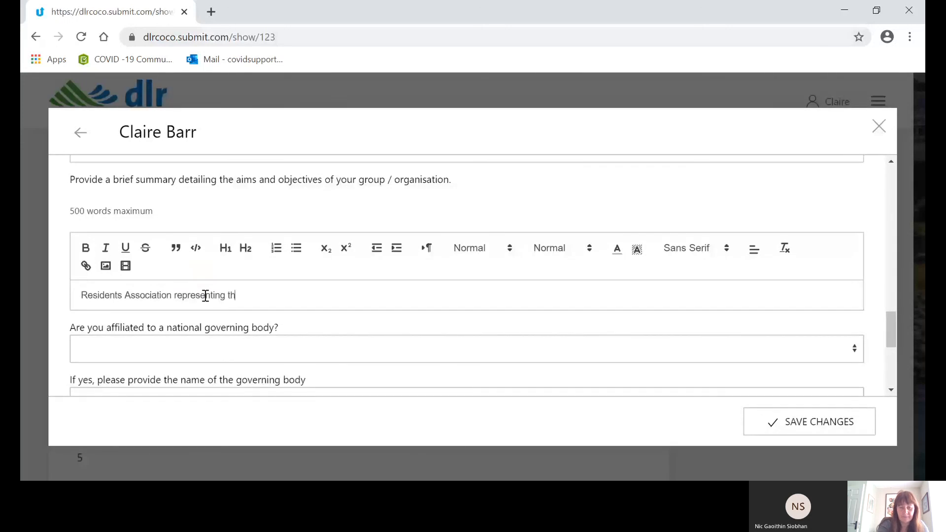
pyautogui.write('e needs of your com')
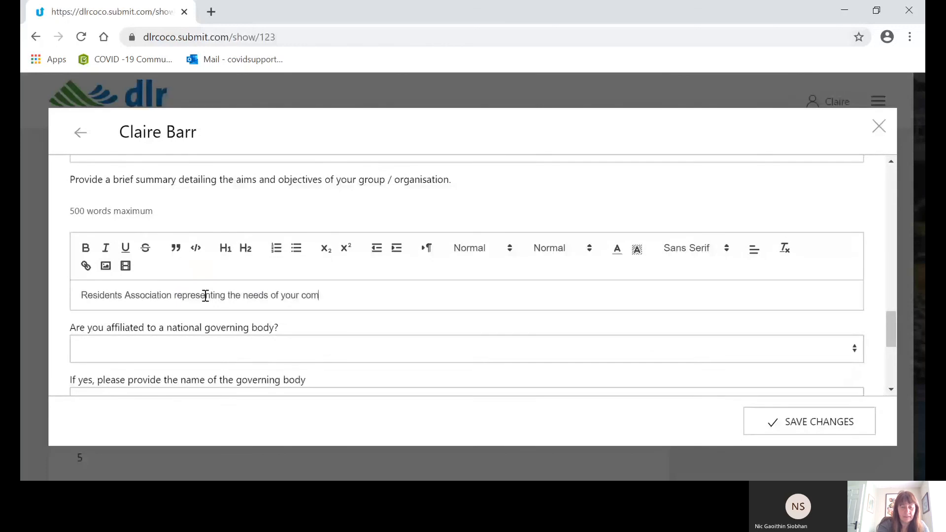
pyautogui.write('munity.')
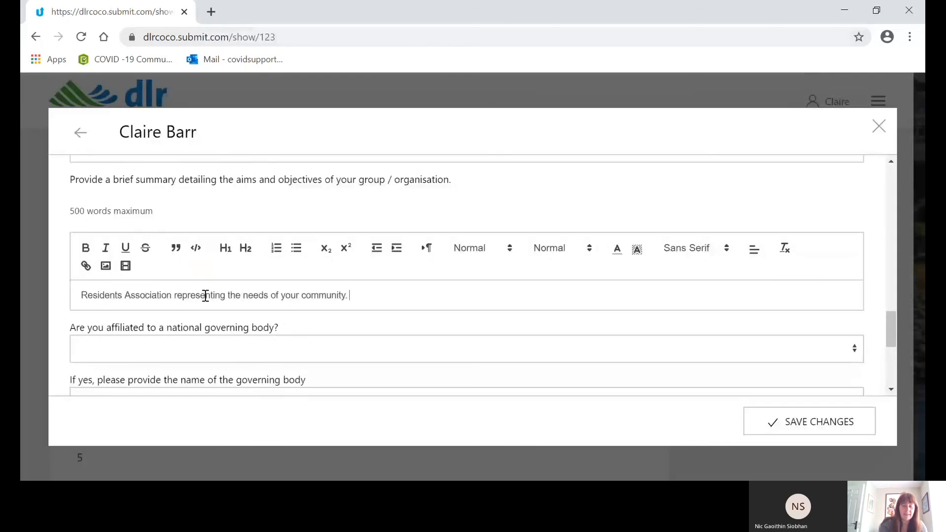
# Answer Yes to national governing body affiliation and name the governing body Irish Mens Shed.
pyautogui.click(223, 344)
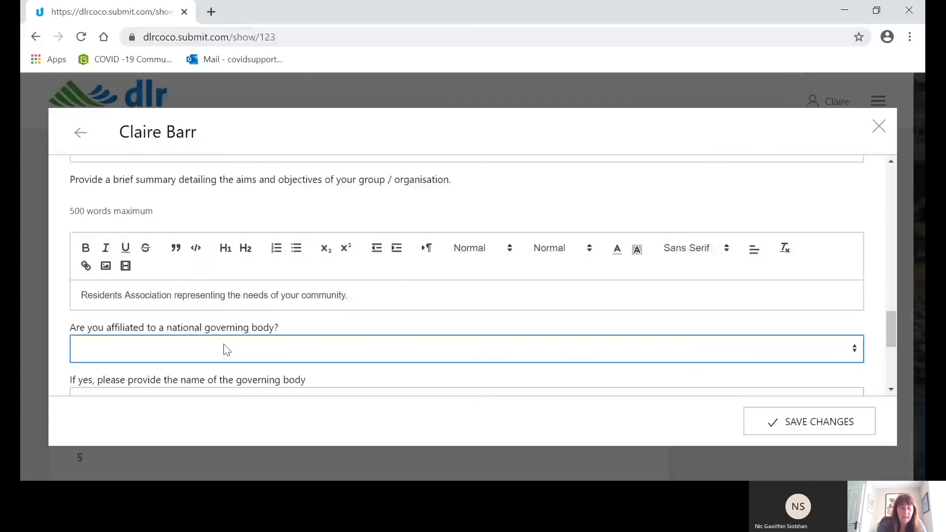
pyautogui.click(167, 386)
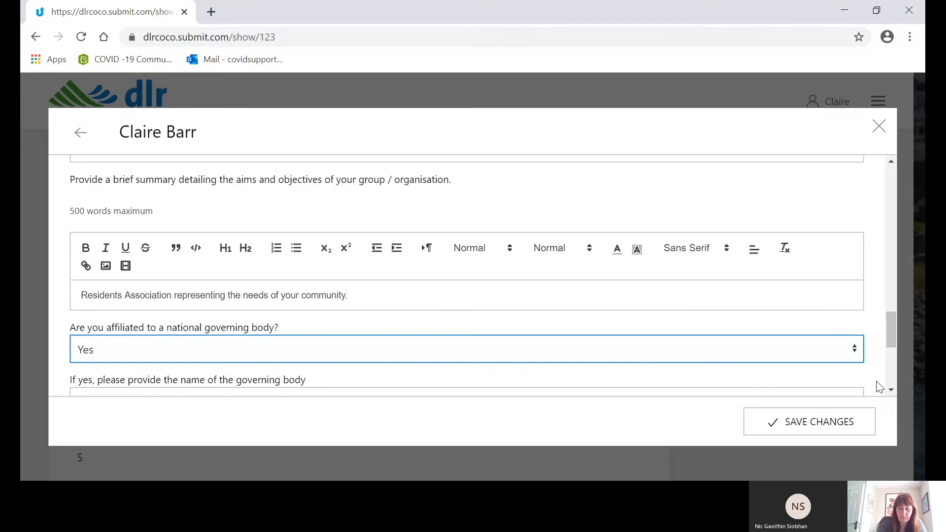
pyautogui.scroll(-1, 895, 390)
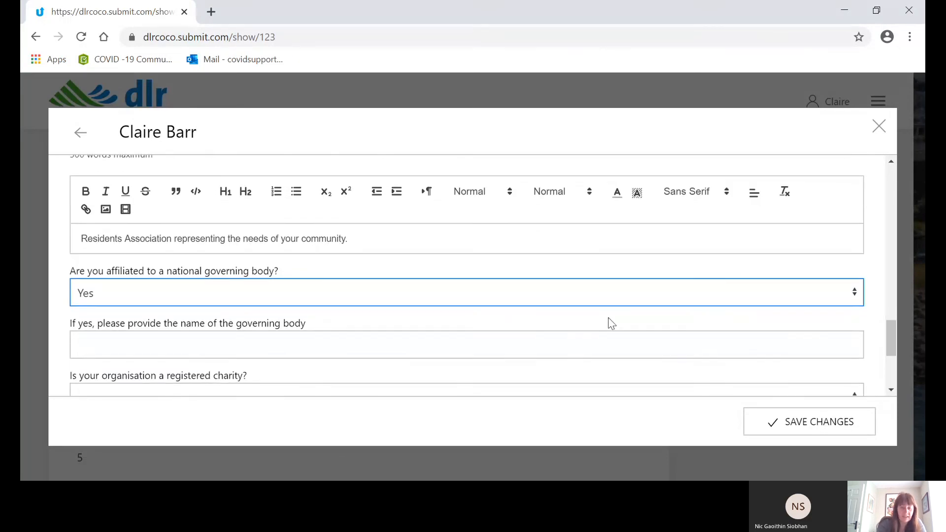
pyautogui.click(463, 343)
pyautogui.write('Iri')
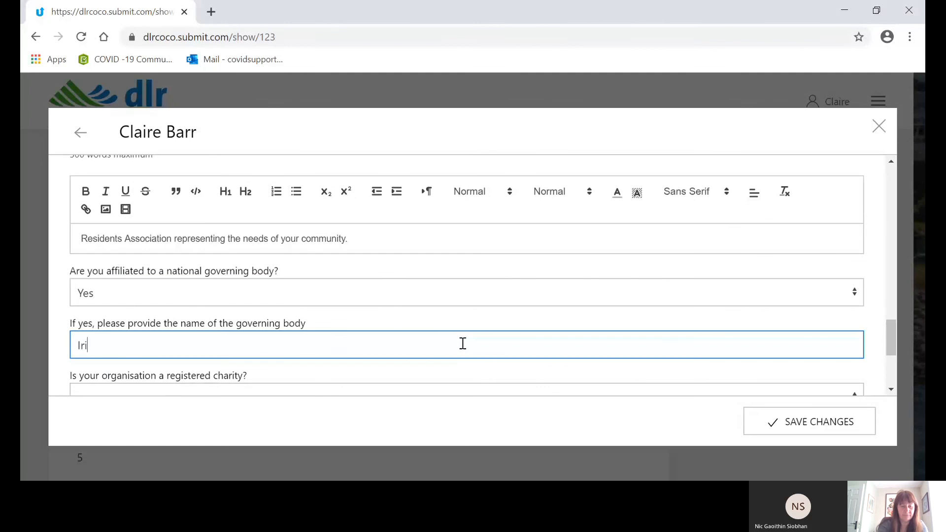
pyautogui.write('sh M')
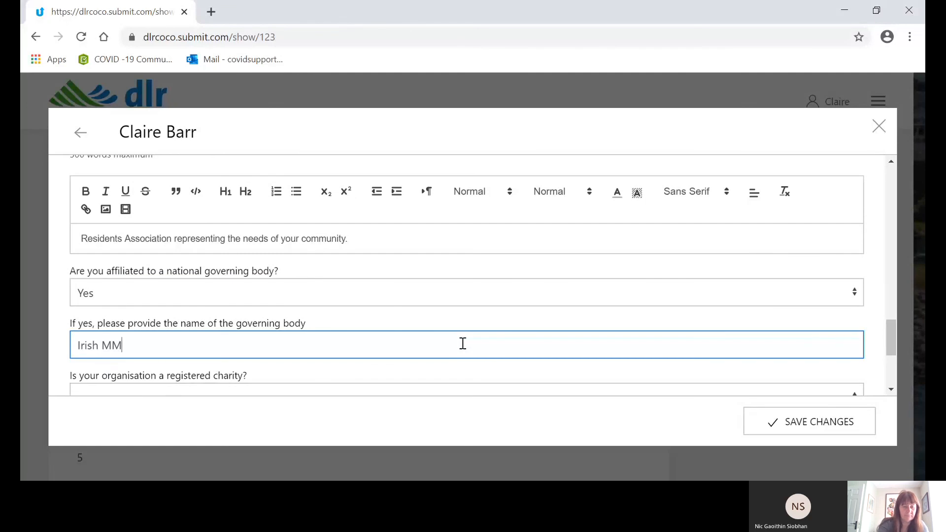
pyautogui.write('ens Shed')
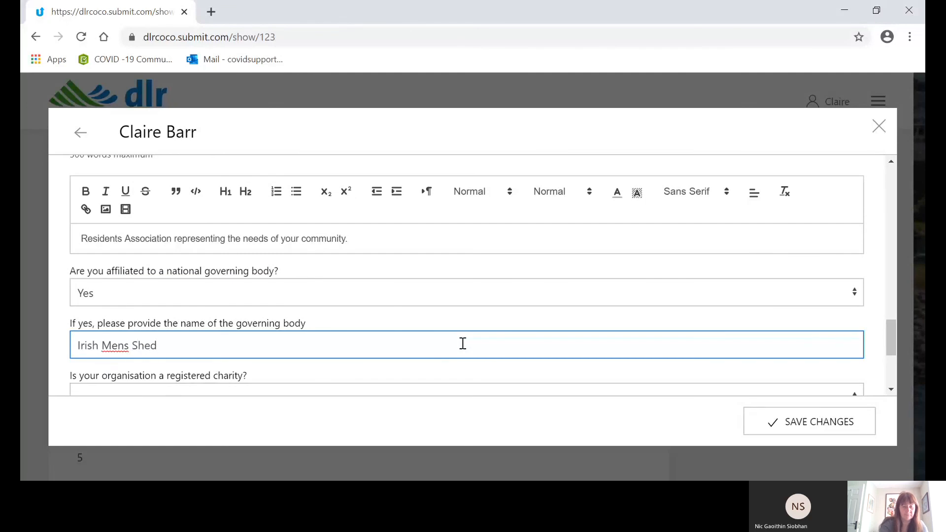
pyautogui.scroll(-2, 892, 386)
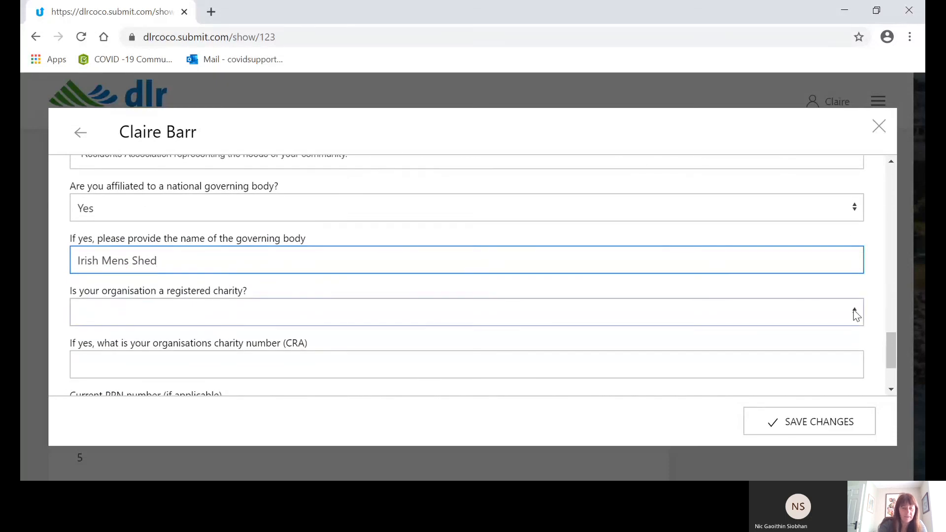
pyautogui.click(855, 312)
pyautogui.click(734, 374)
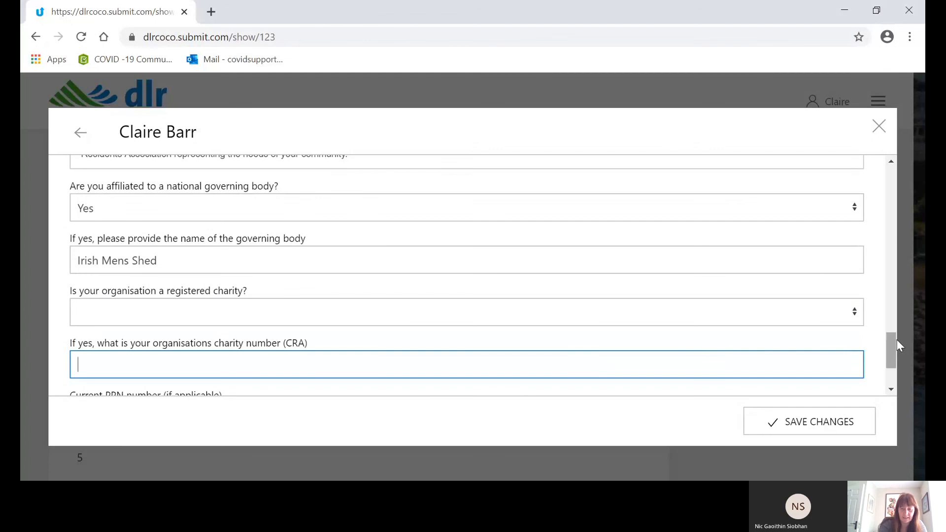
# Enter the organisation's current PPN registration number and save the profile changes.
pyautogui.moveTo(894, 341); pyautogui.dragTo(894, 362)
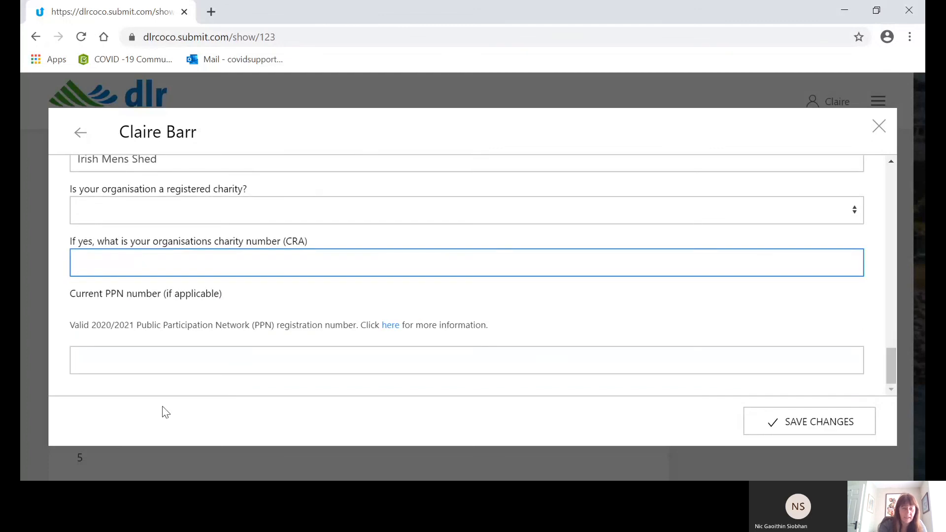
pyautogui.click(195, 360)
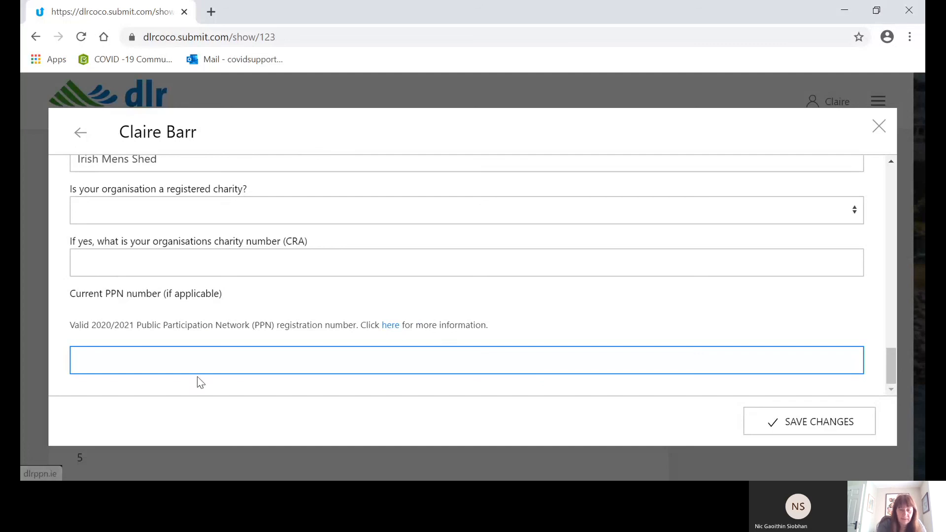
pyautogui.write('00908')
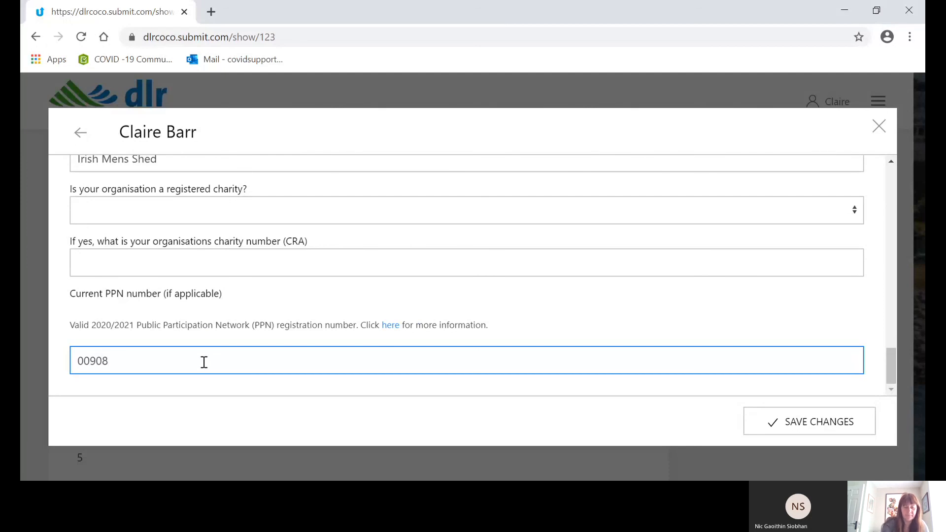
pyautogui.click(810, 427)
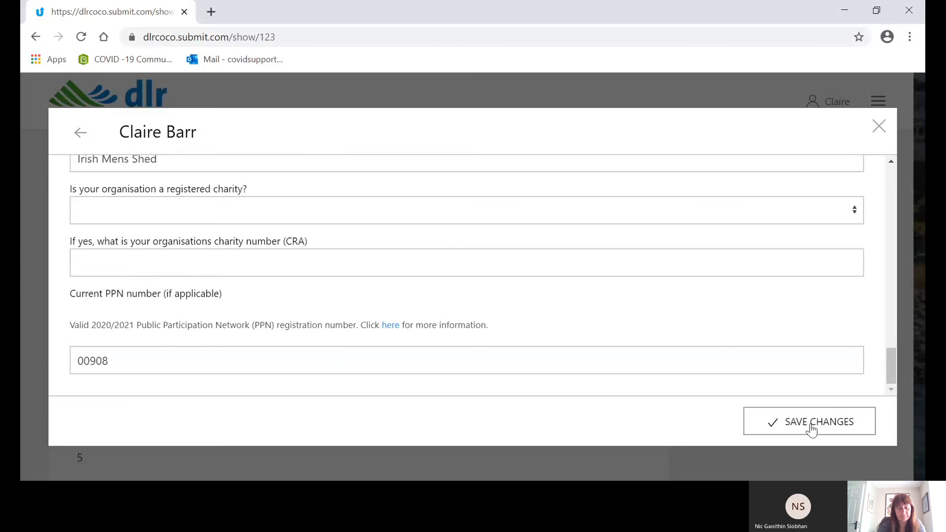